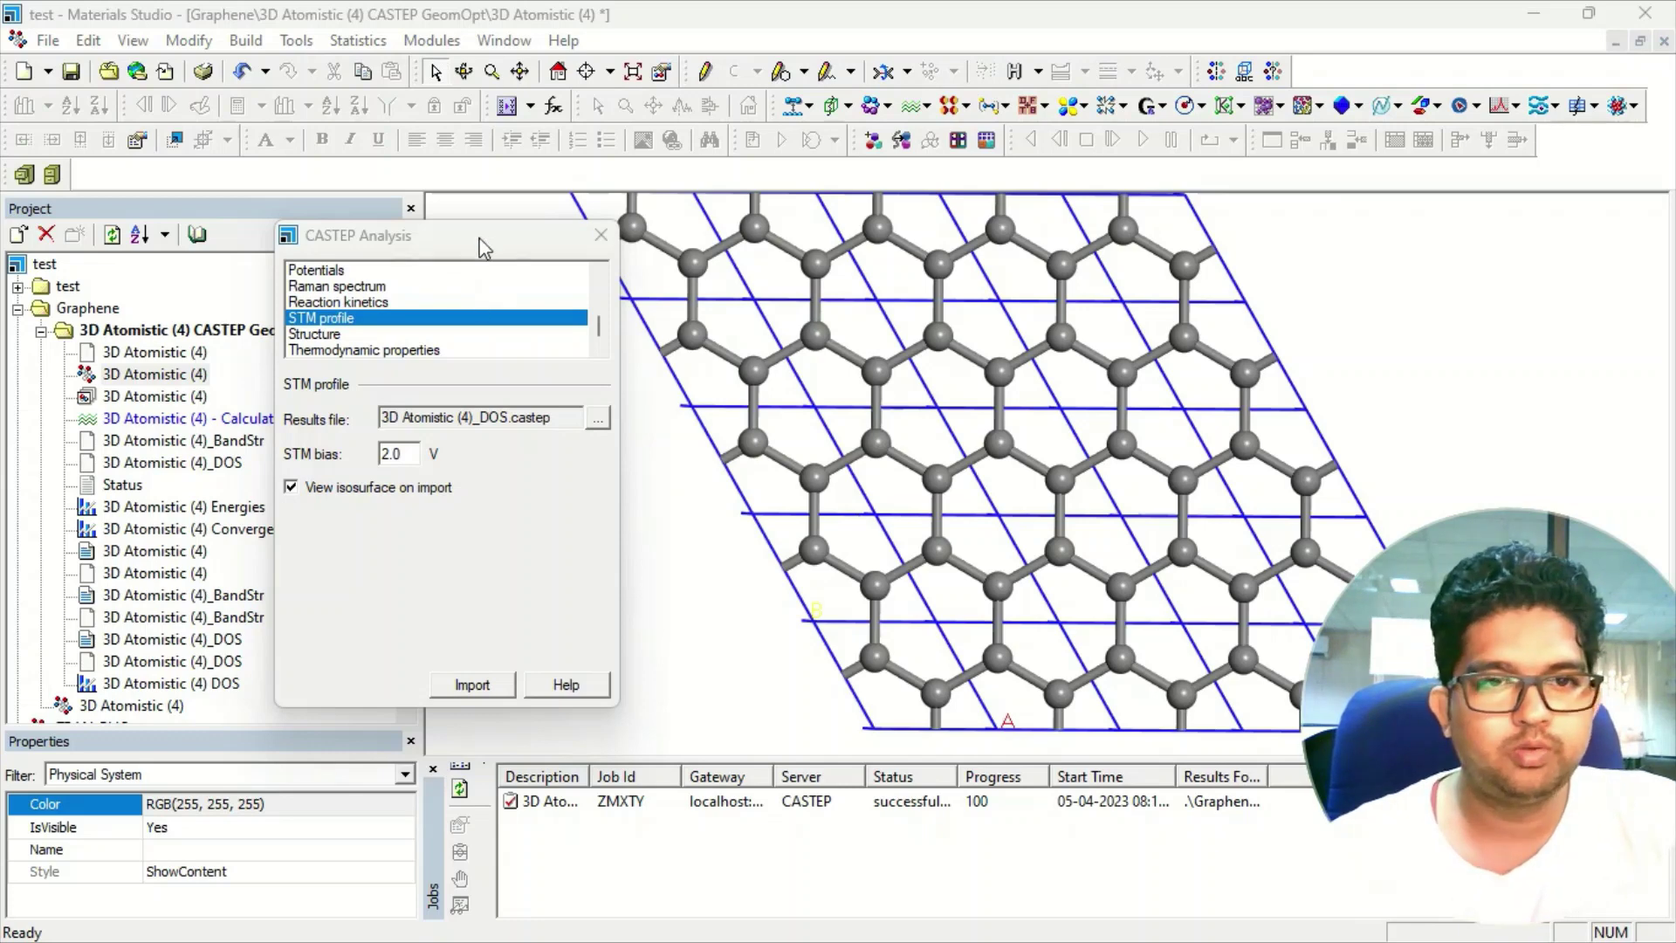
# Move the CASTEP Analysis dialog aside, keeping STM profile with 2.0 V bias
pyautogui.moveTo(514, 250); pyautogui.dragTo(641, 256)
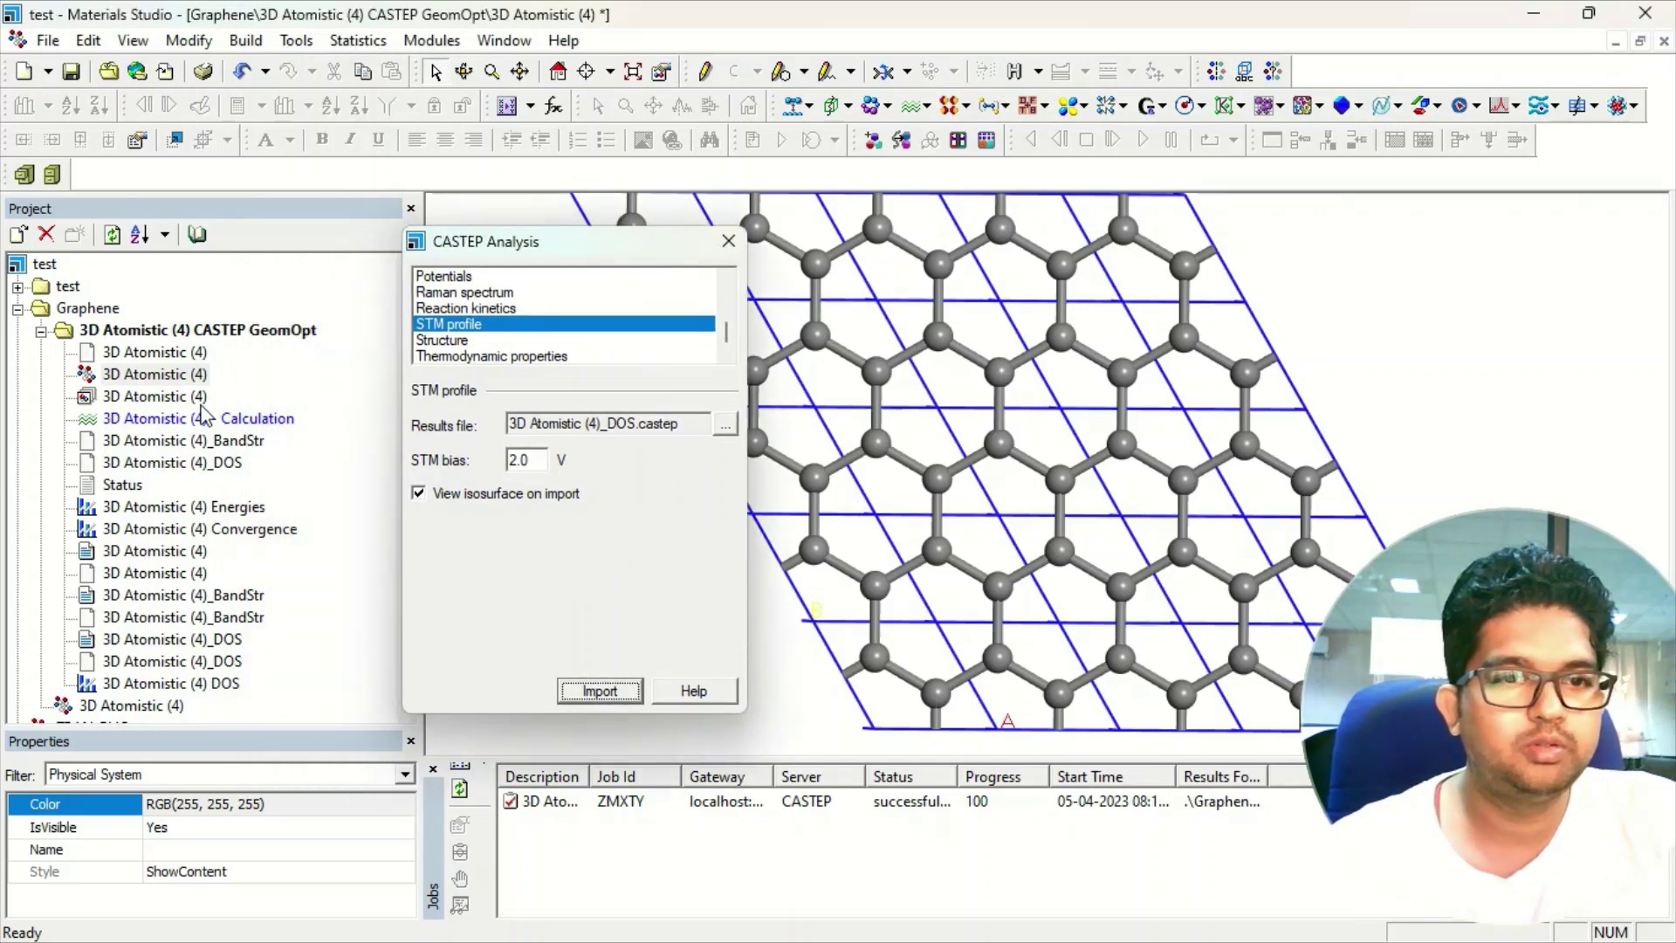
# Open the CASTEP Calculation settings, untick Metal, and show the Electronic settings (450.0 eV, Ultra-fine, 12x12x2)
pyautogui.click(238, 419)
pyautogui.doubleClick(237, 419)
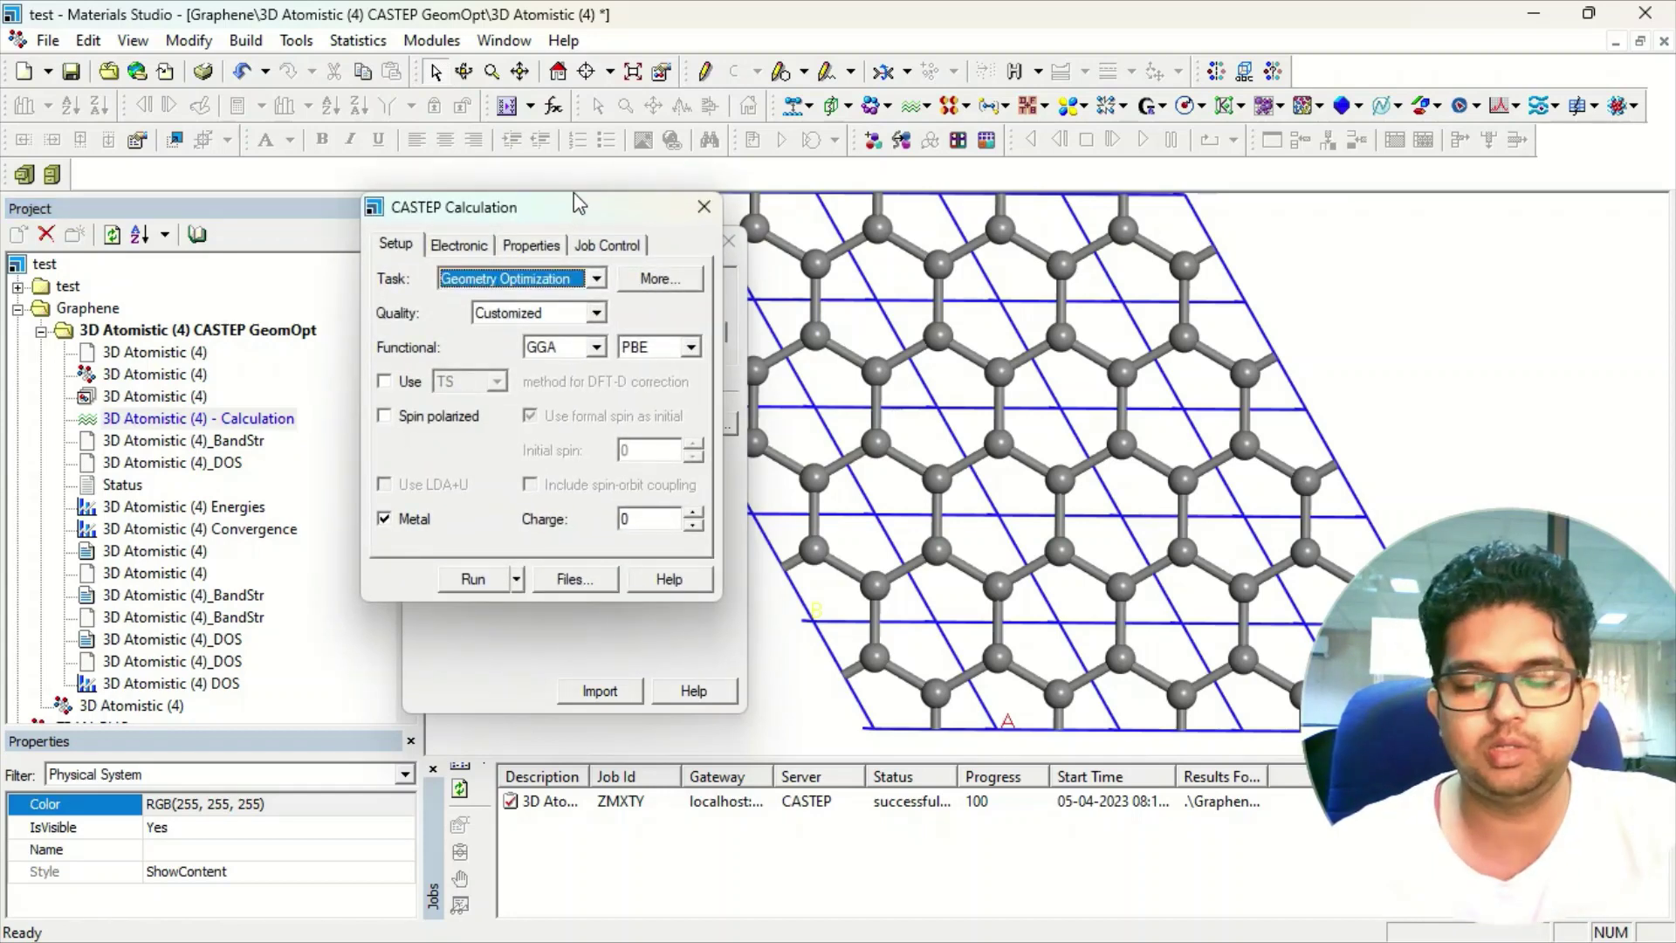
pyautogui.moveTo(578, 205); pyautogui.dragTo(617, 206)
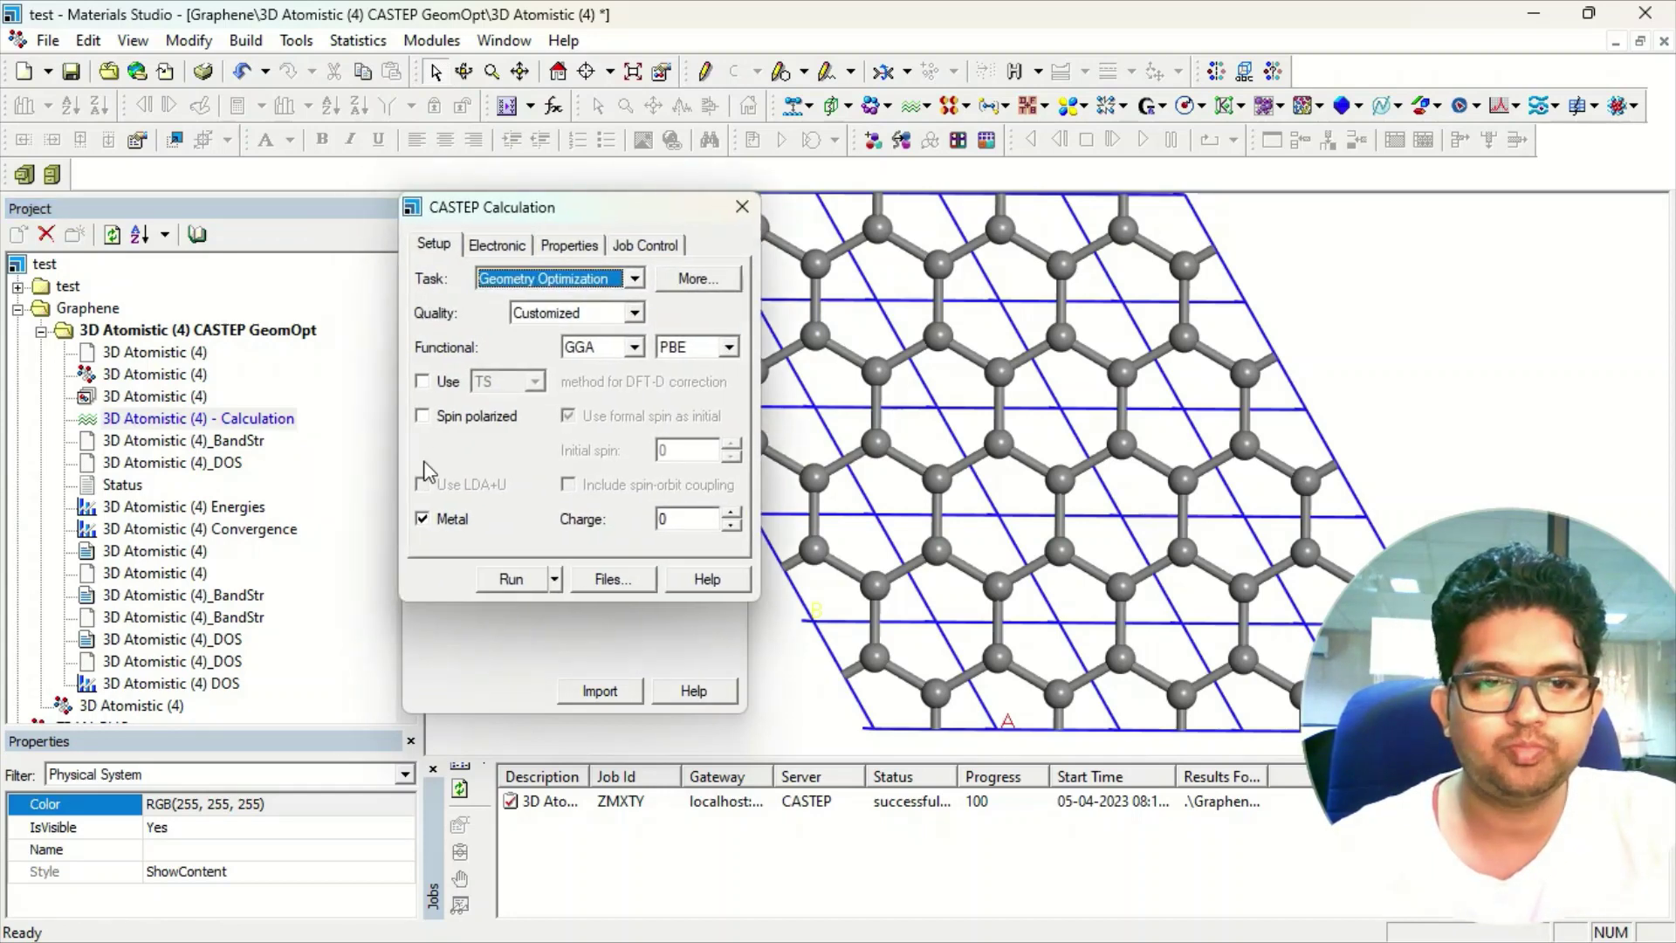
pyautogui.click(423, 521)
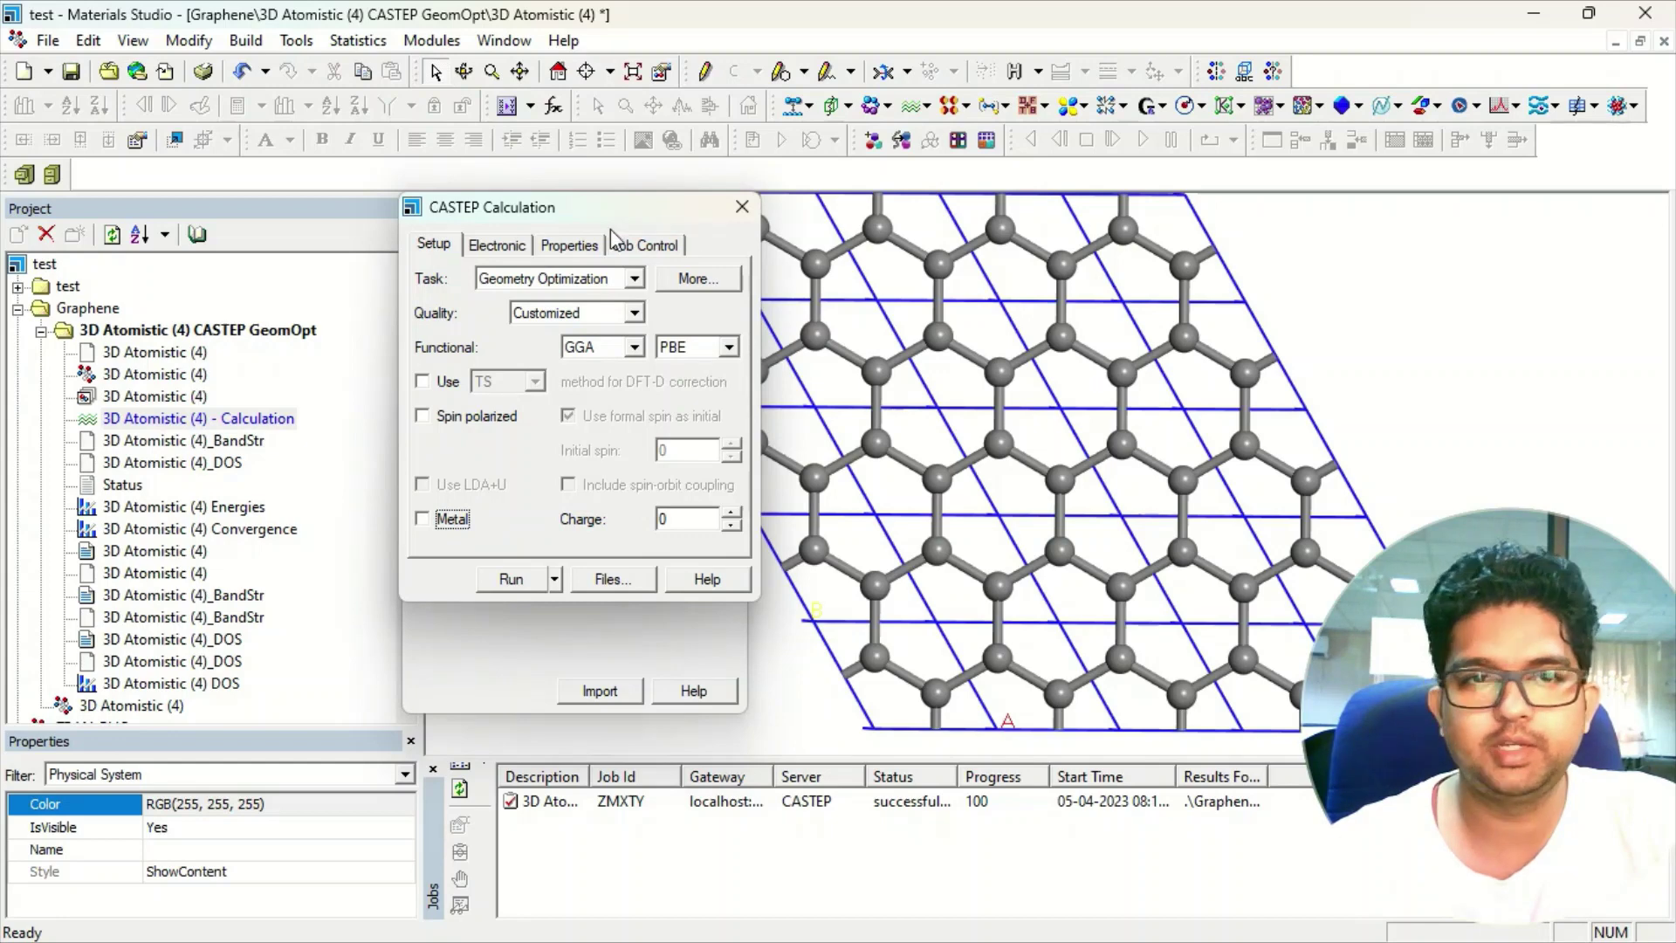
pyautogui.moveTo(613, 221); pyautogui.dragTo(556, 206)
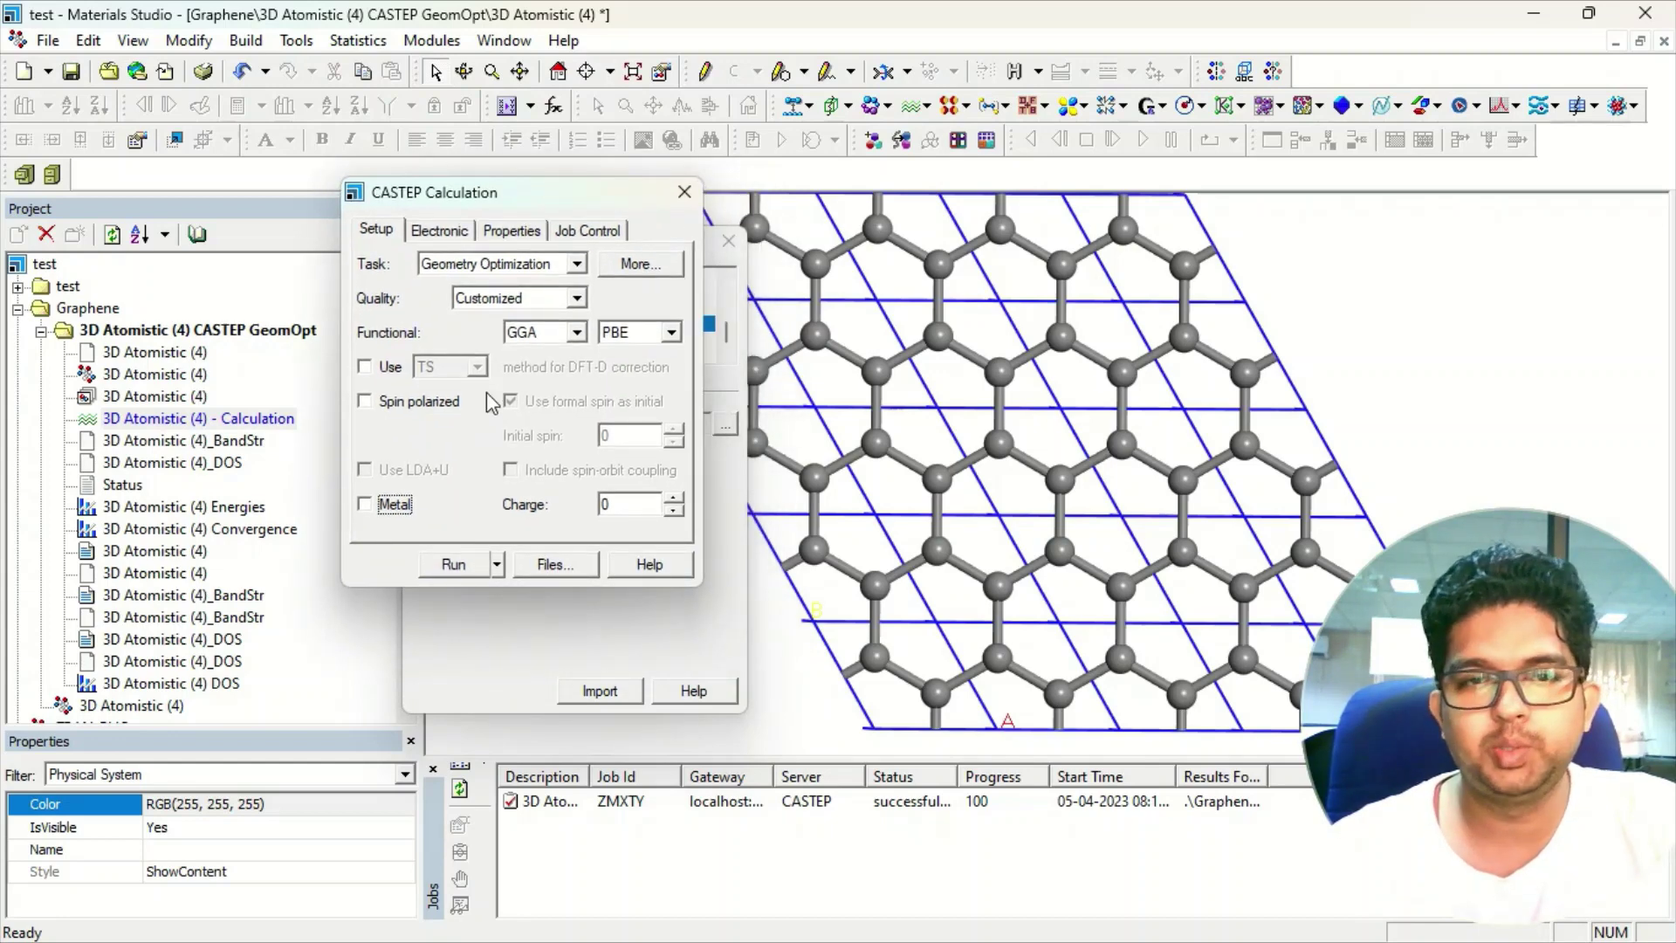
pyautogui.click(449, 234)
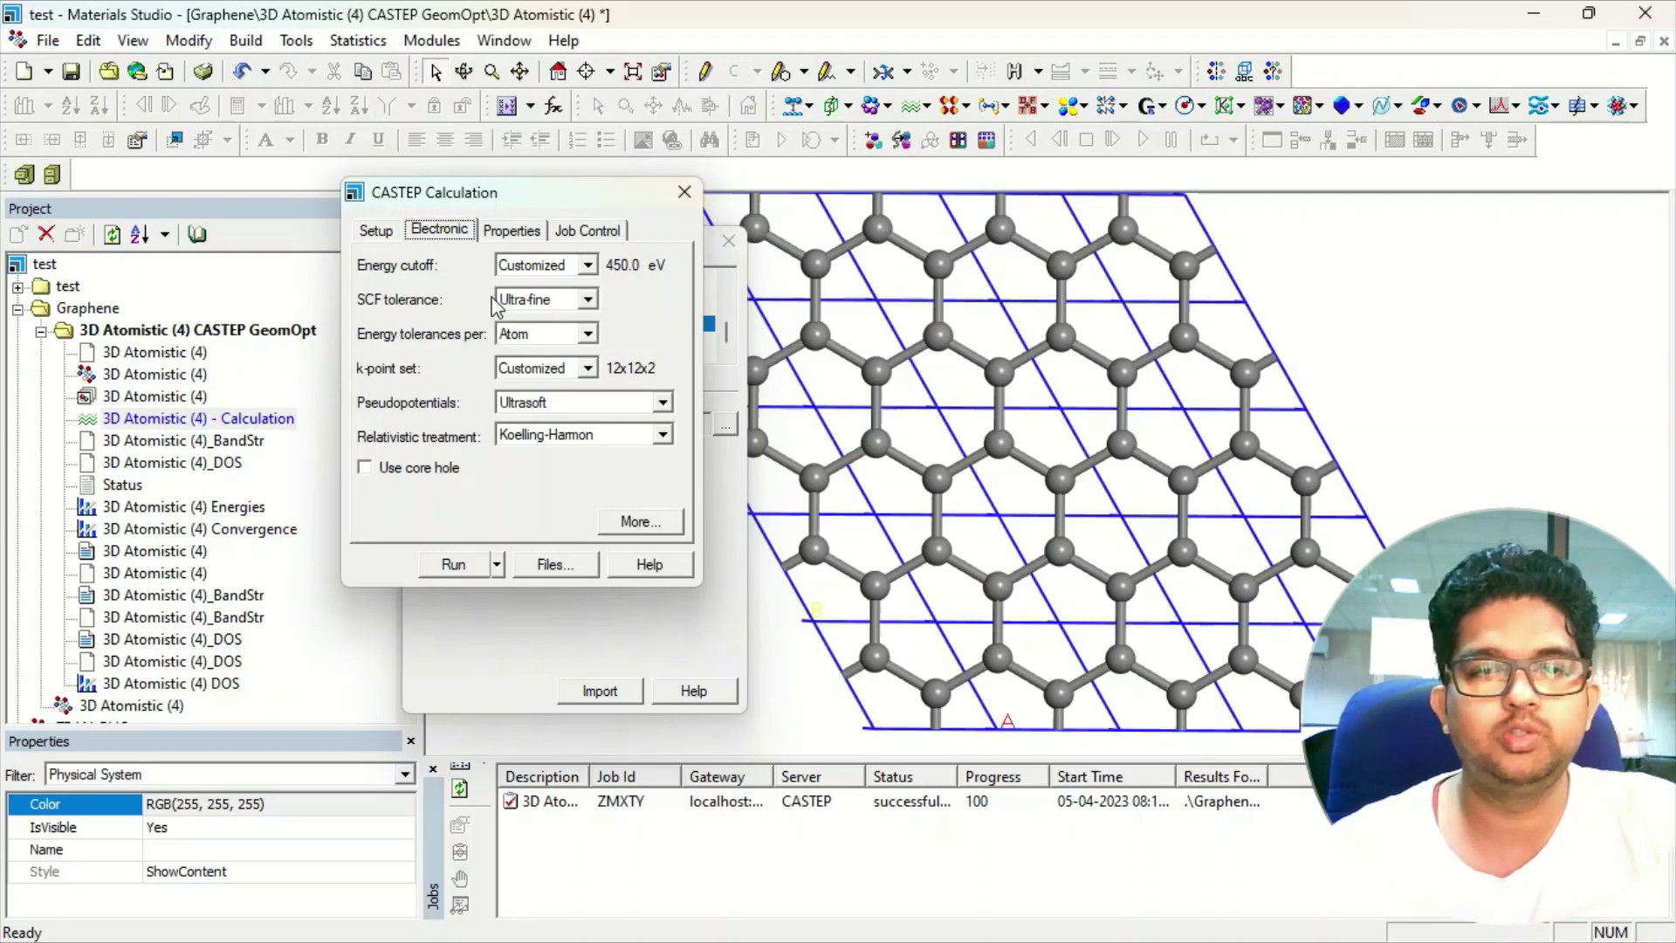
# Tick Orbitals in the CASTEP calculation properties and close the Calculation dialog
pyautogui.click(512, 232)
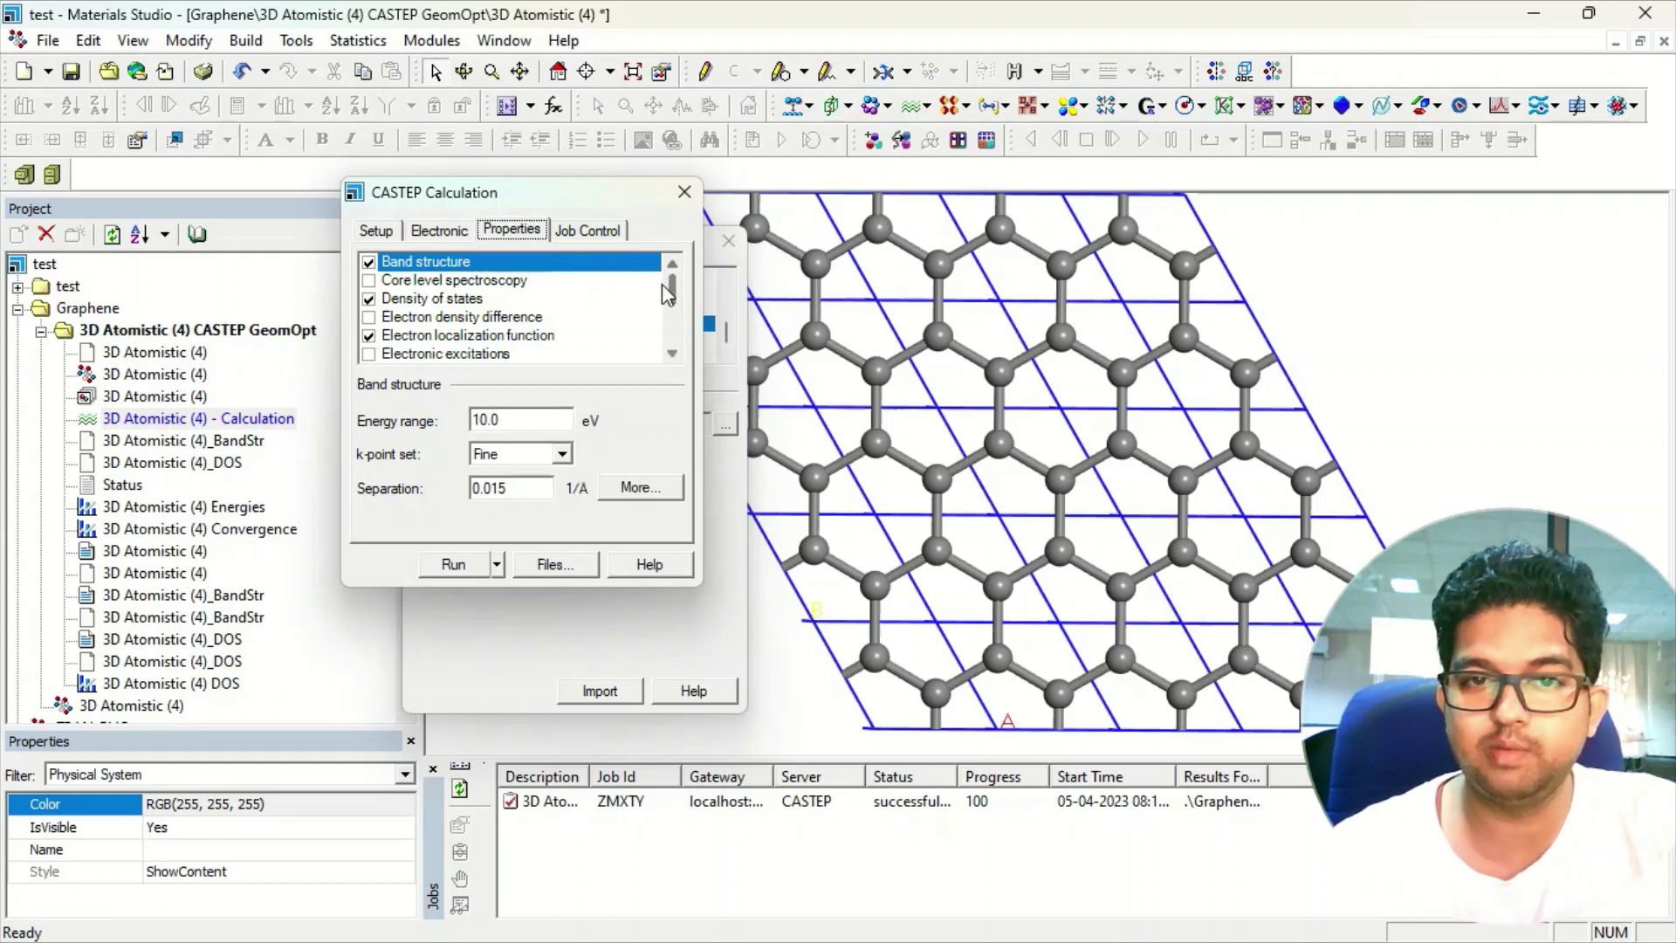
pyautogui.moveTo(672, 292); pyautogui.dragTo(676, 334)
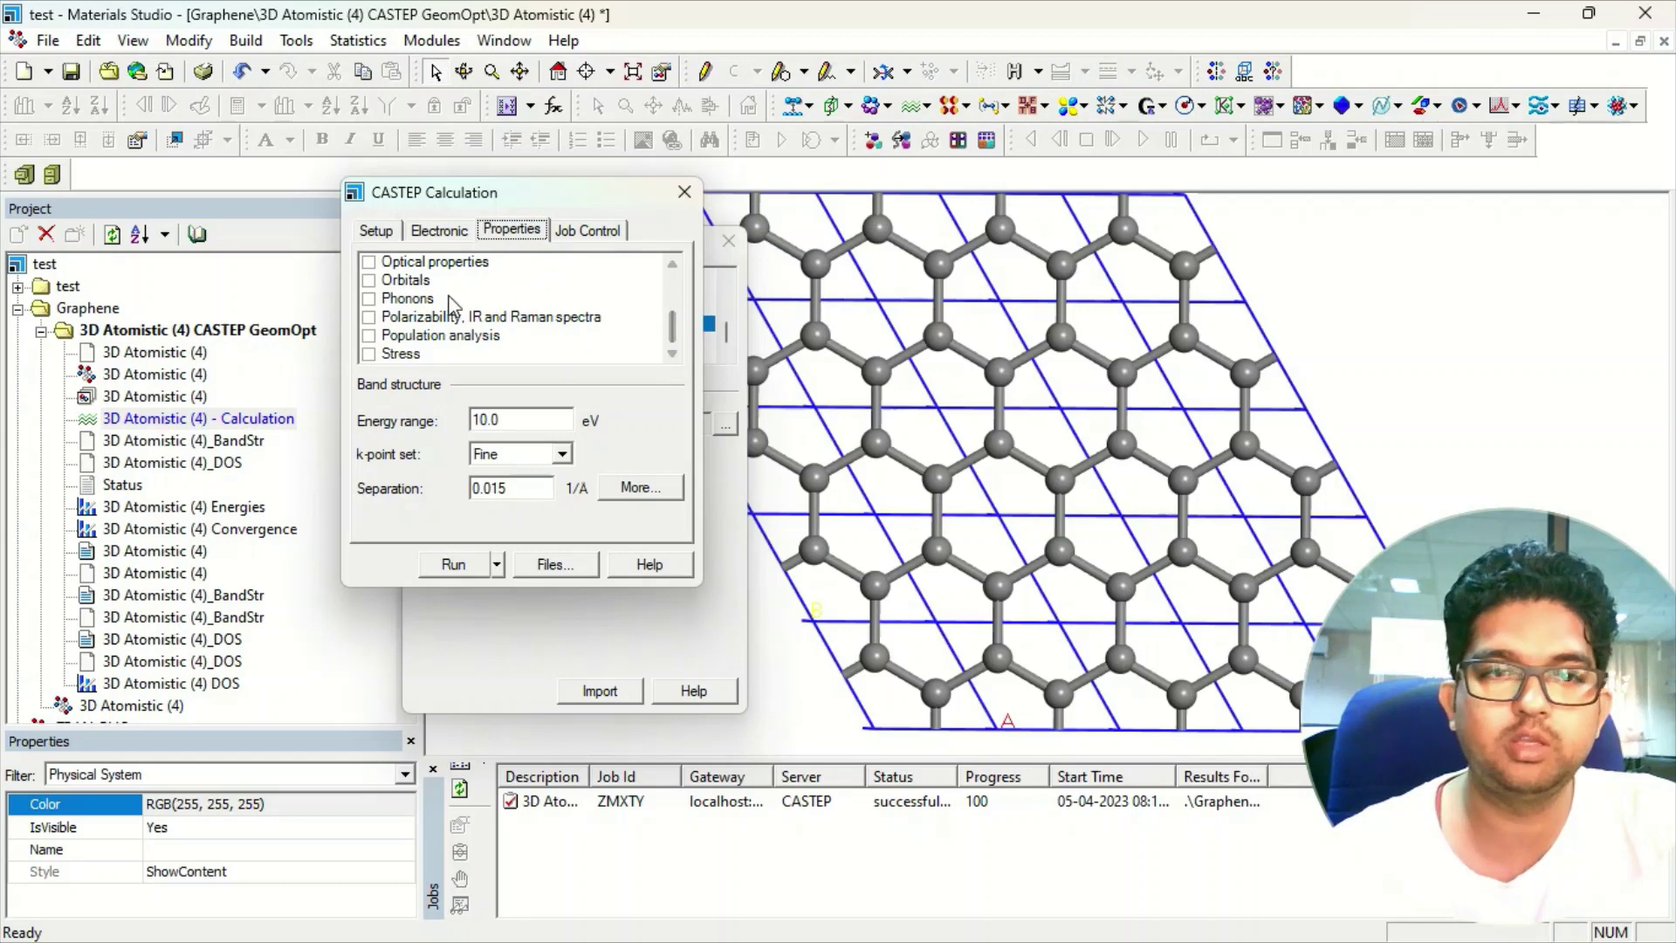
pyautogui.click(369, 281)
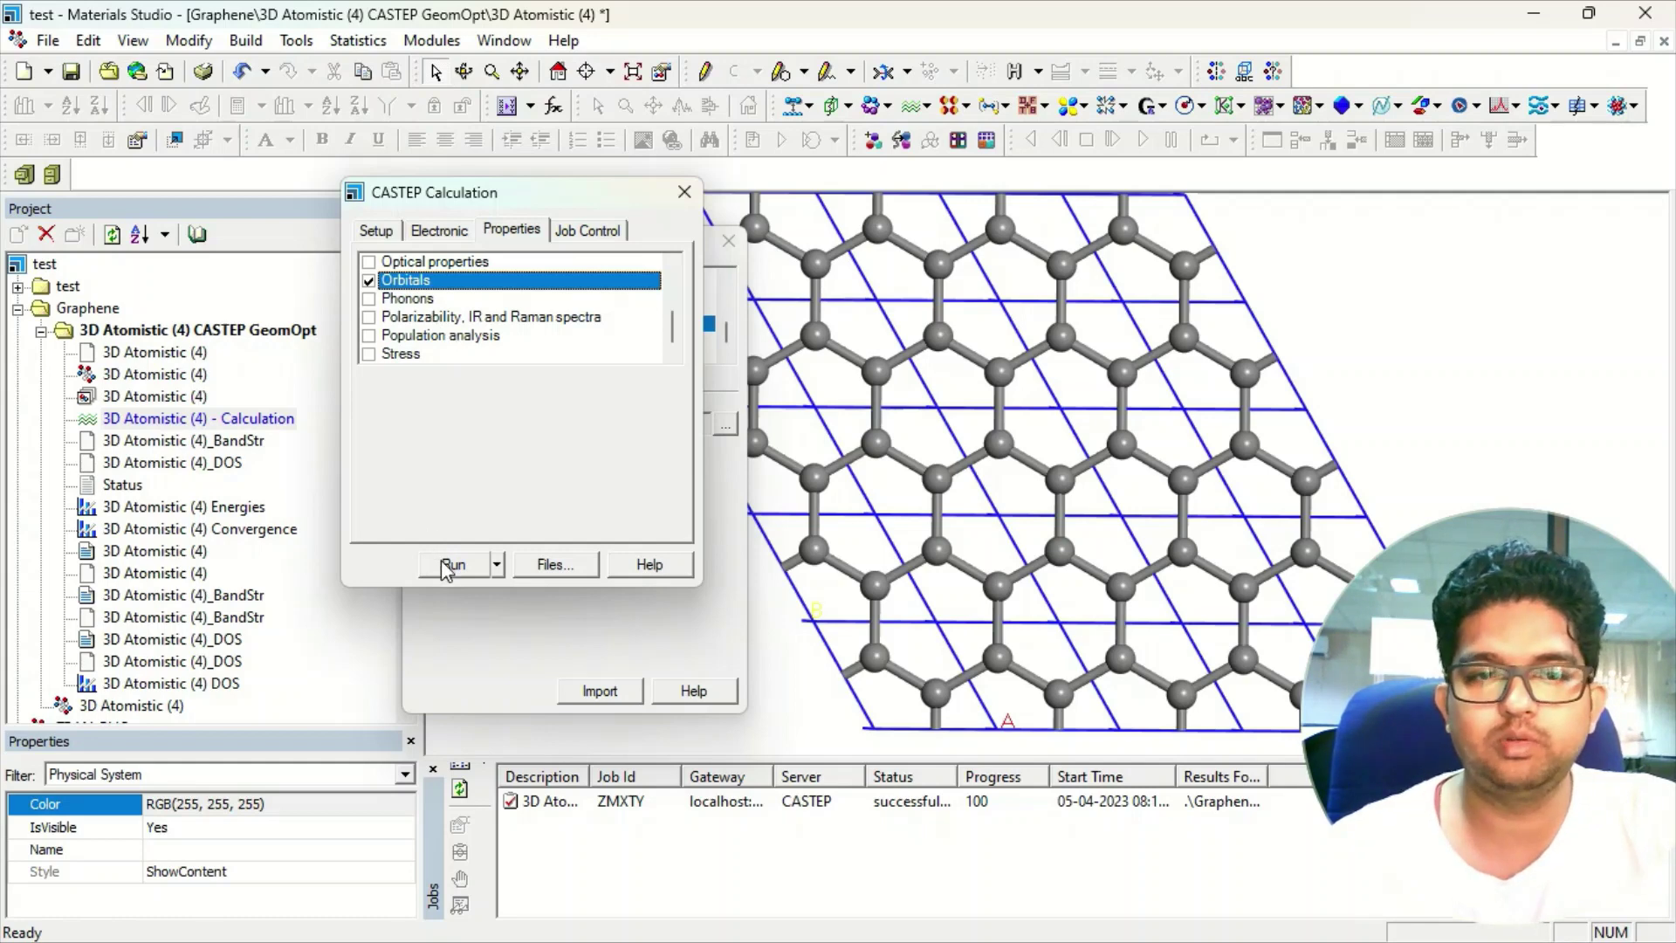
pyautogui.click(686, 201)
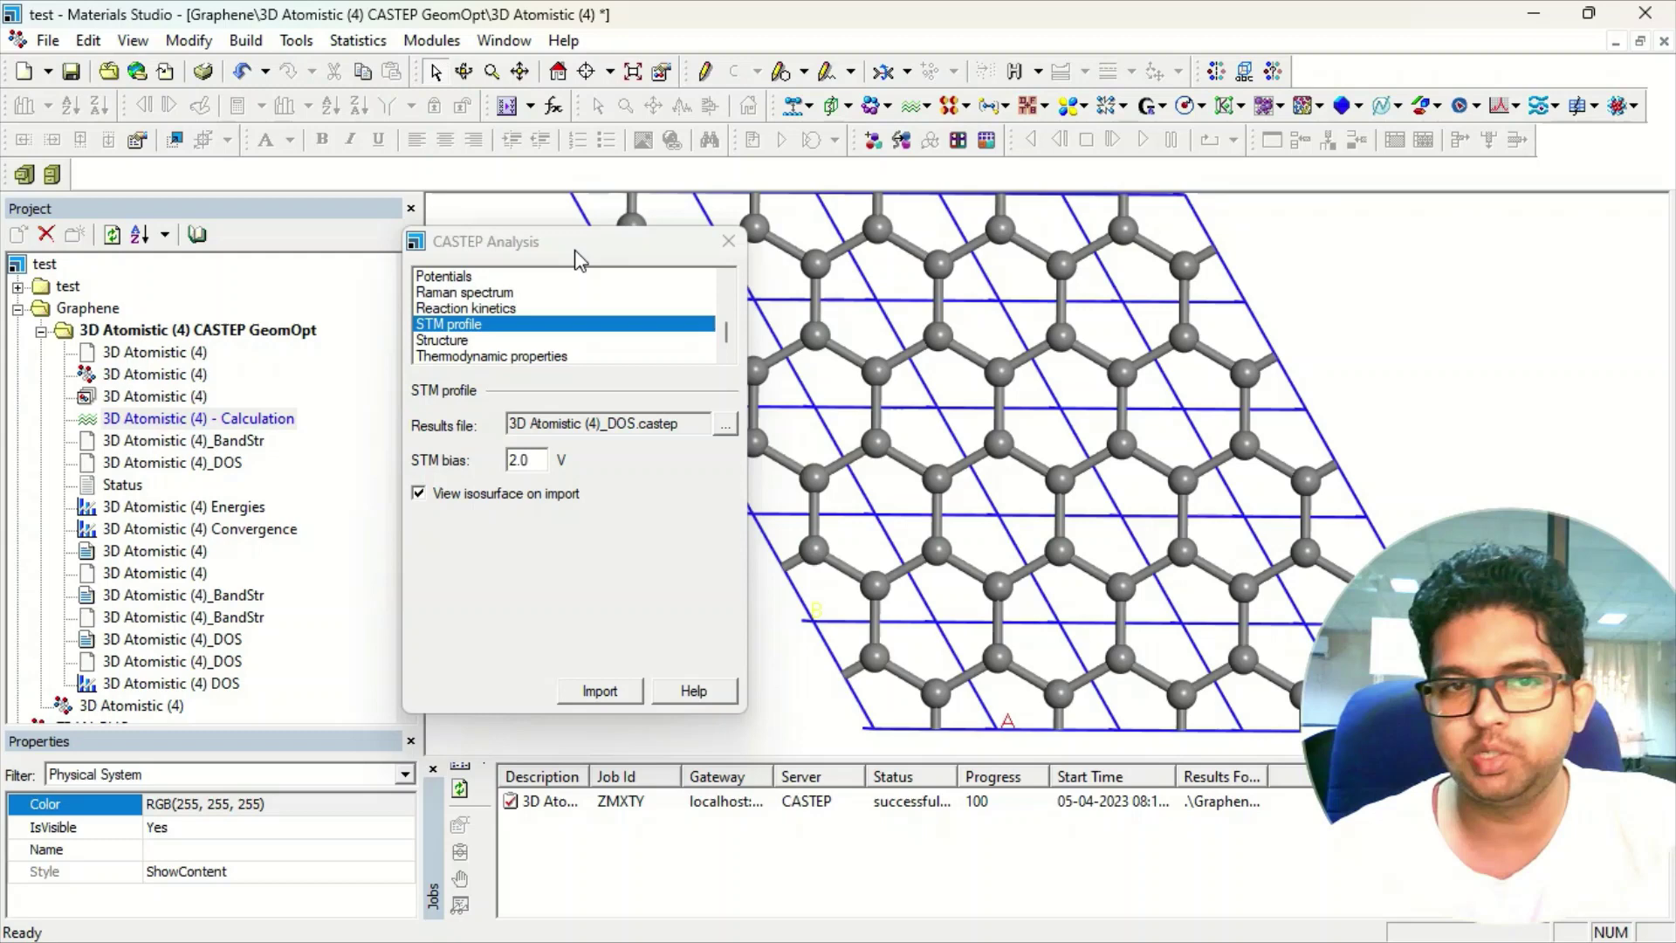
# Reopen the CASTEP Analysis tool and return its property list to STM profile
pyautogui.moveTo(576, 254); pyautogui.dragTo(461, 252)
pyautogui.click(914, 106)
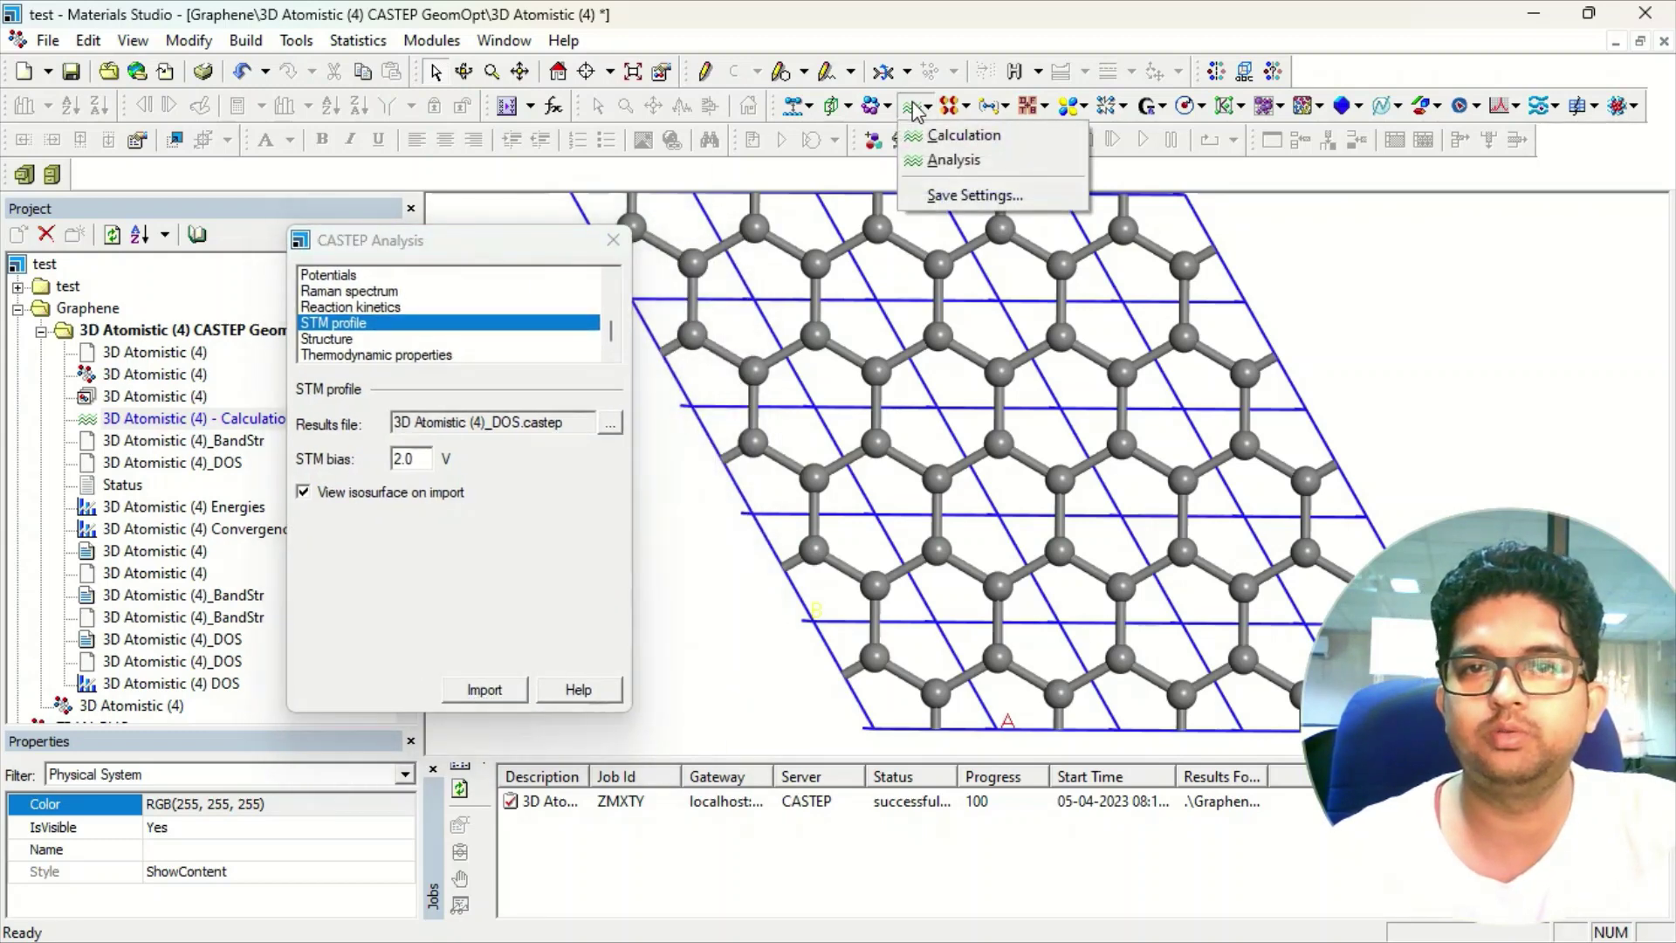
pyautogui.click(972, 161)
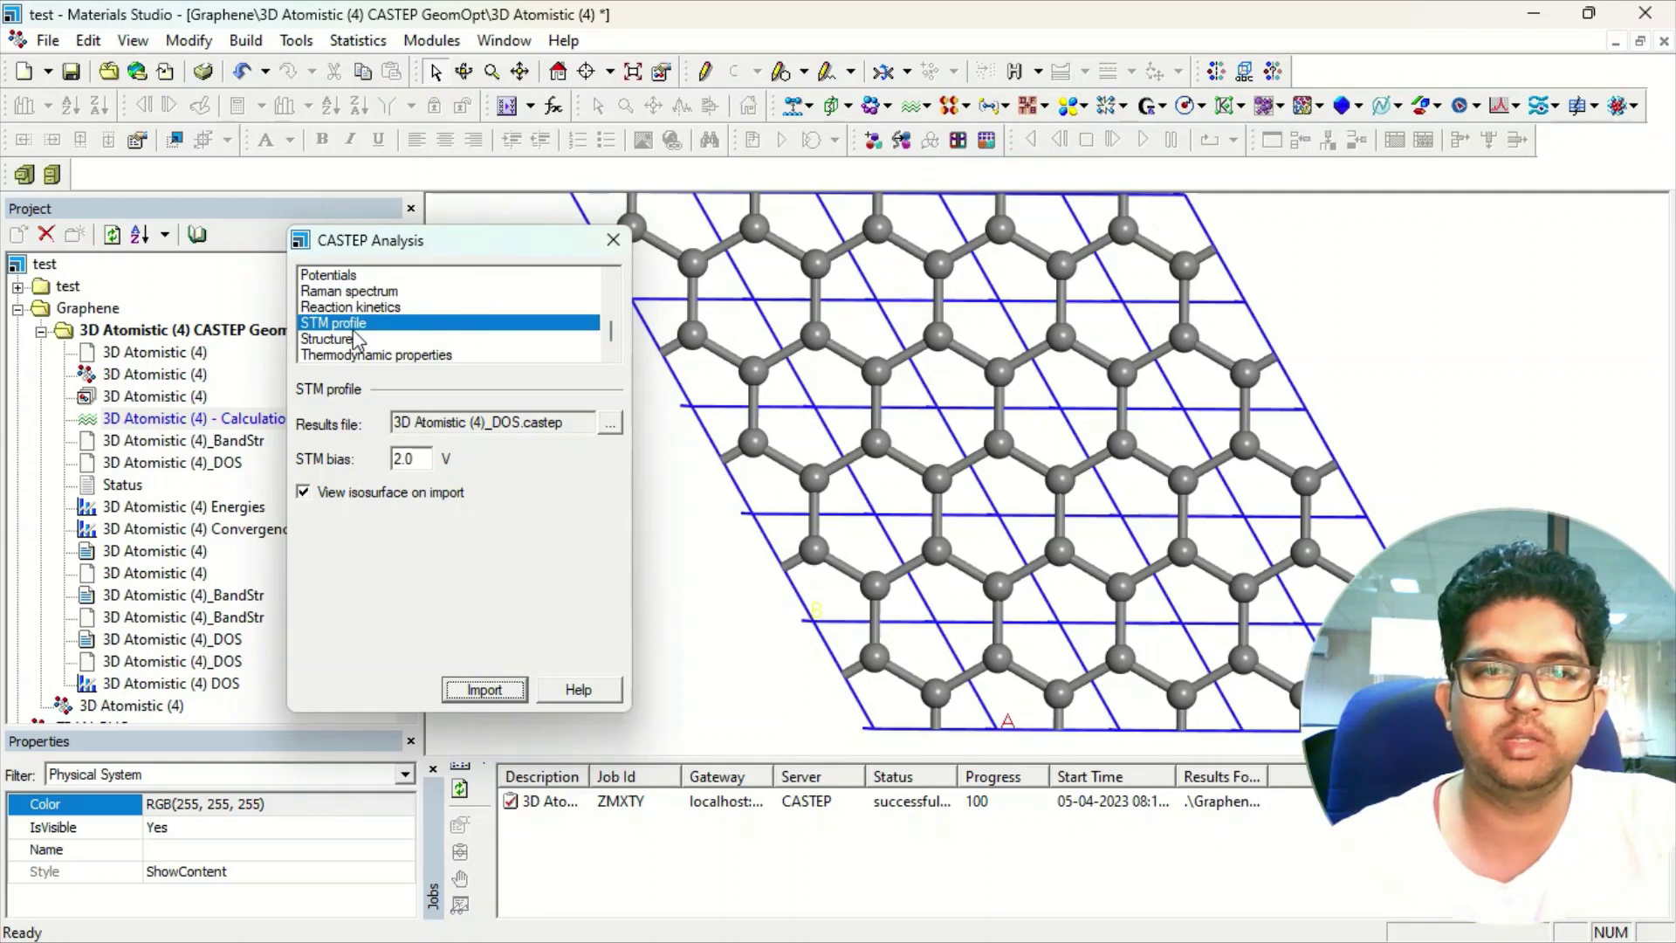
pyautogui.scroll(1, 522, 347)
pyautogui.scroll(3, 520, 346)
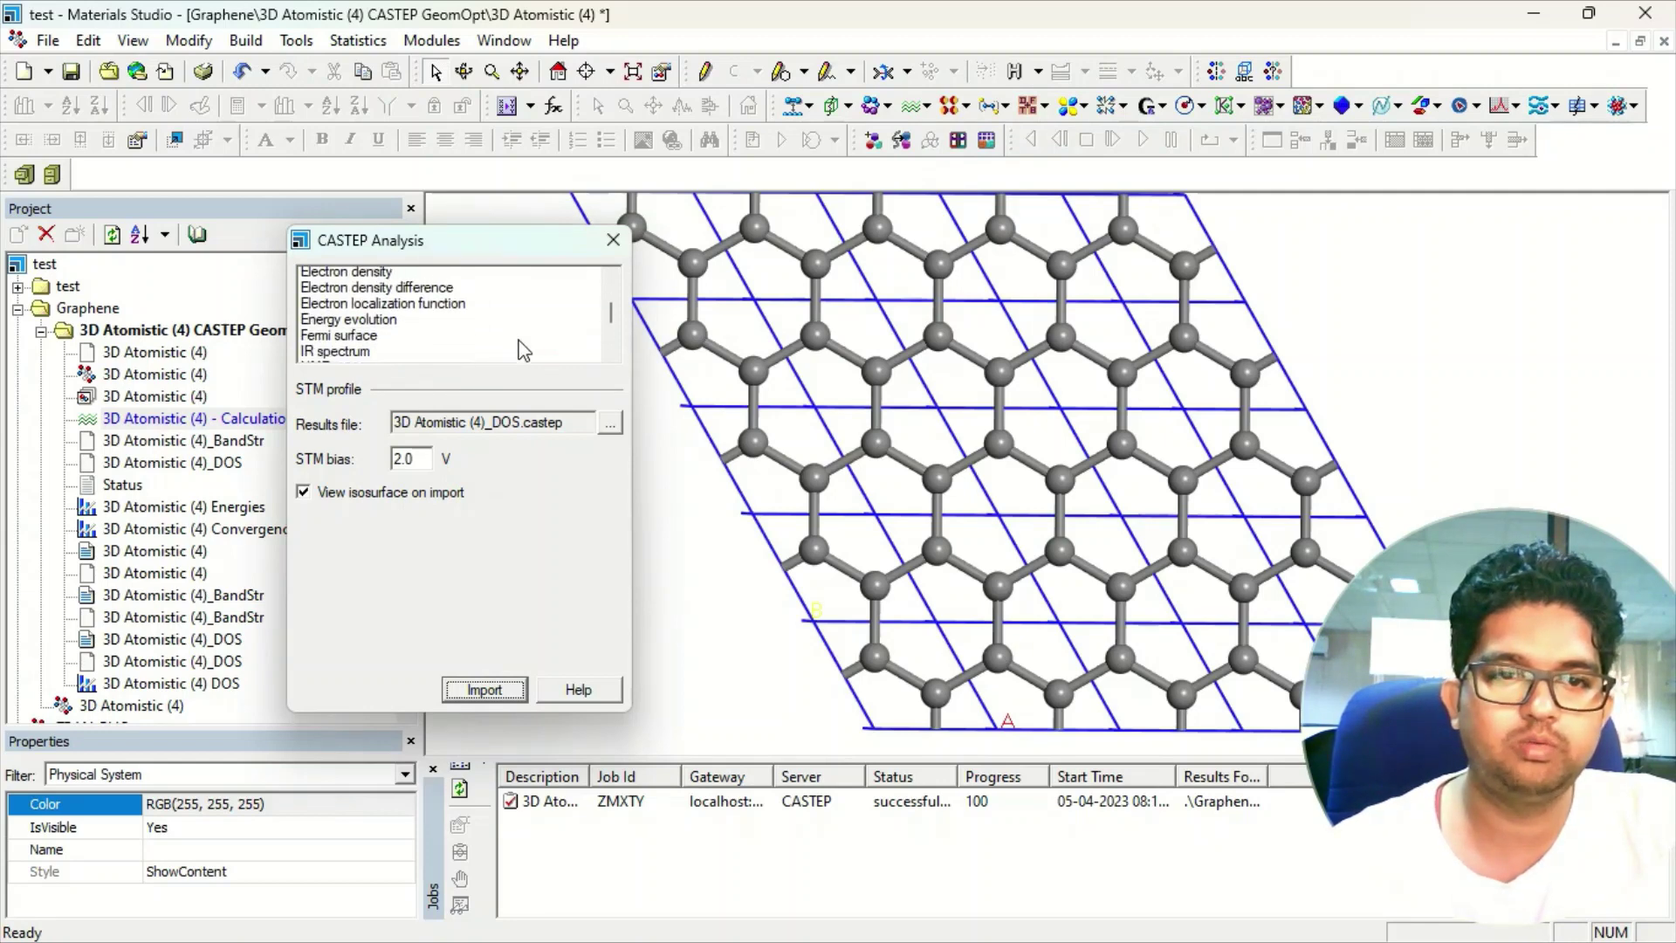
pyautogui.scroll(-2, 522, 349)
pyautogui.scroll(-3, 616, 345)
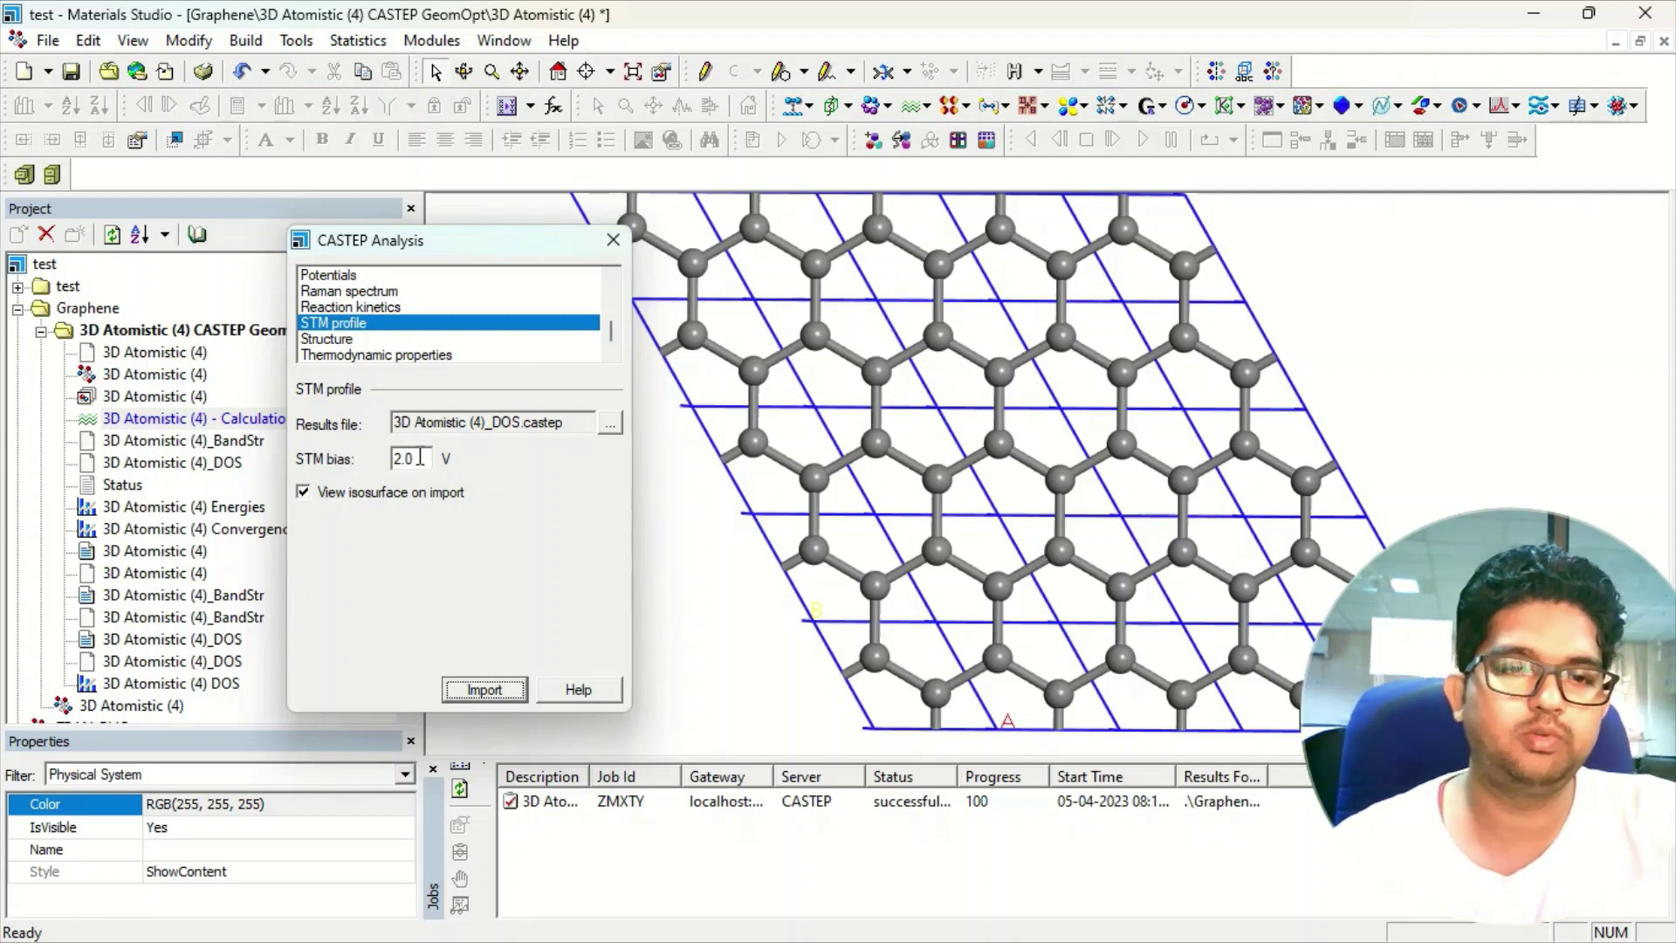
# Import the 2 V STM profile as an additional field and rotate the graphene to inspect the isosurface
pyautogui.click(491, 692)
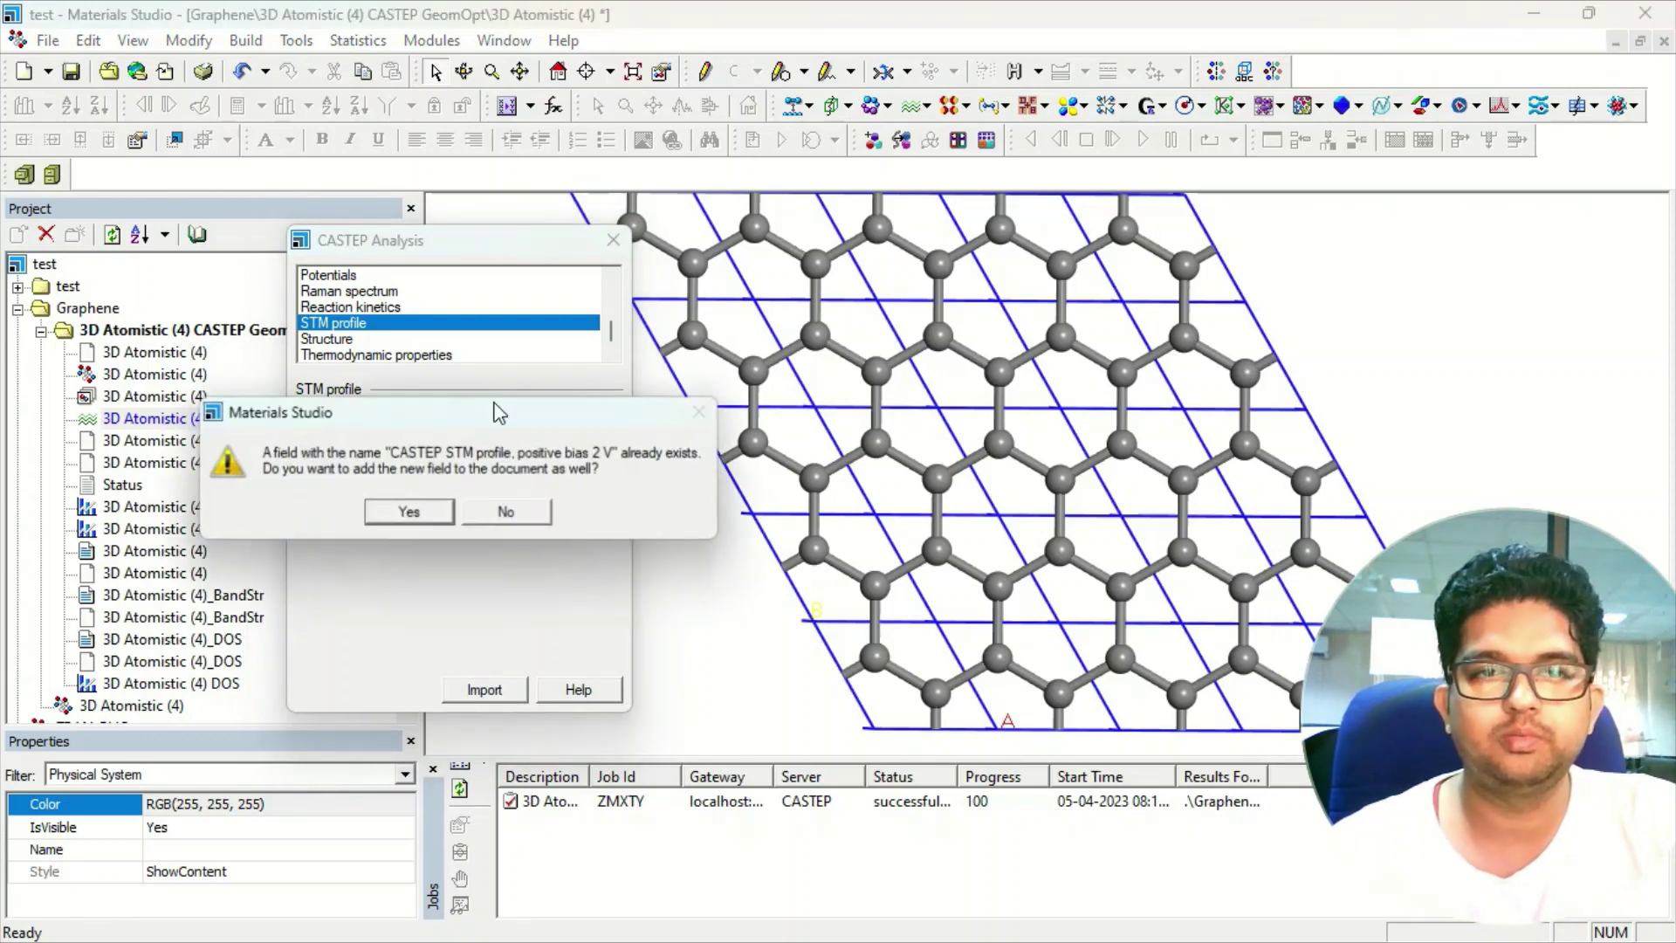
pyautogui.click(427, 511)
pyautogui.moveTo(489, 228); pyautogui.dragTo(329, 238)
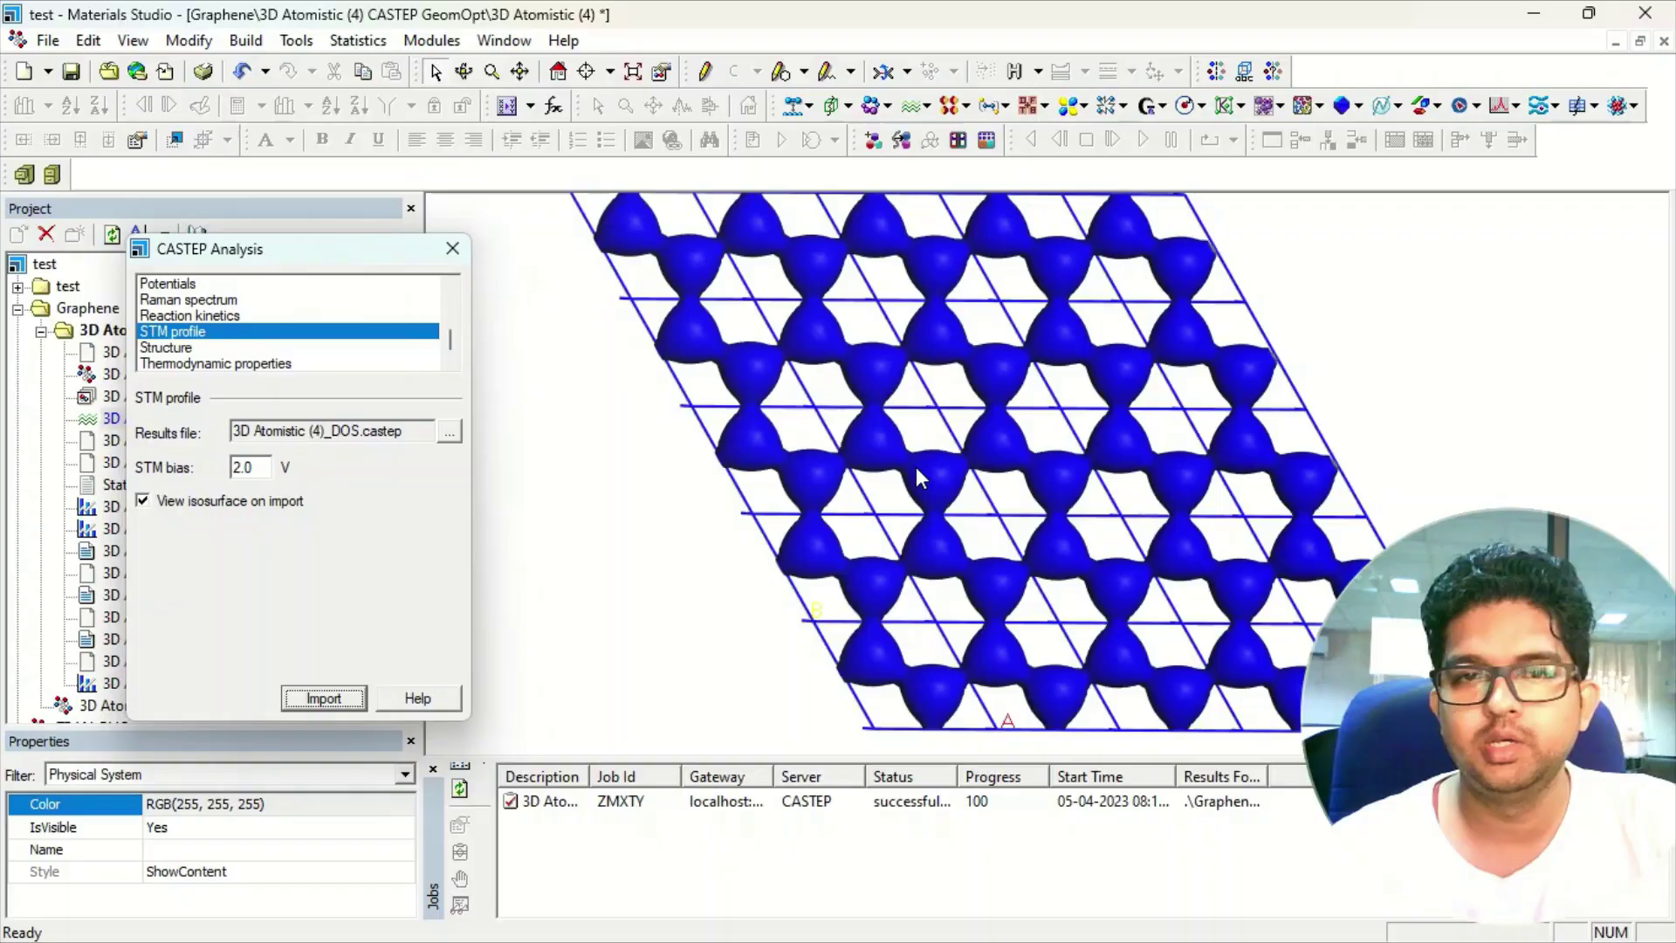
pyautogui.moveTo(1054, 596)
pyautogui.mouseDown(button='right')
pyautogui.moveTo(1100, 486)
pyautogui.moveTo(1037, 596)
pyautogui.mouseUp(button='right')
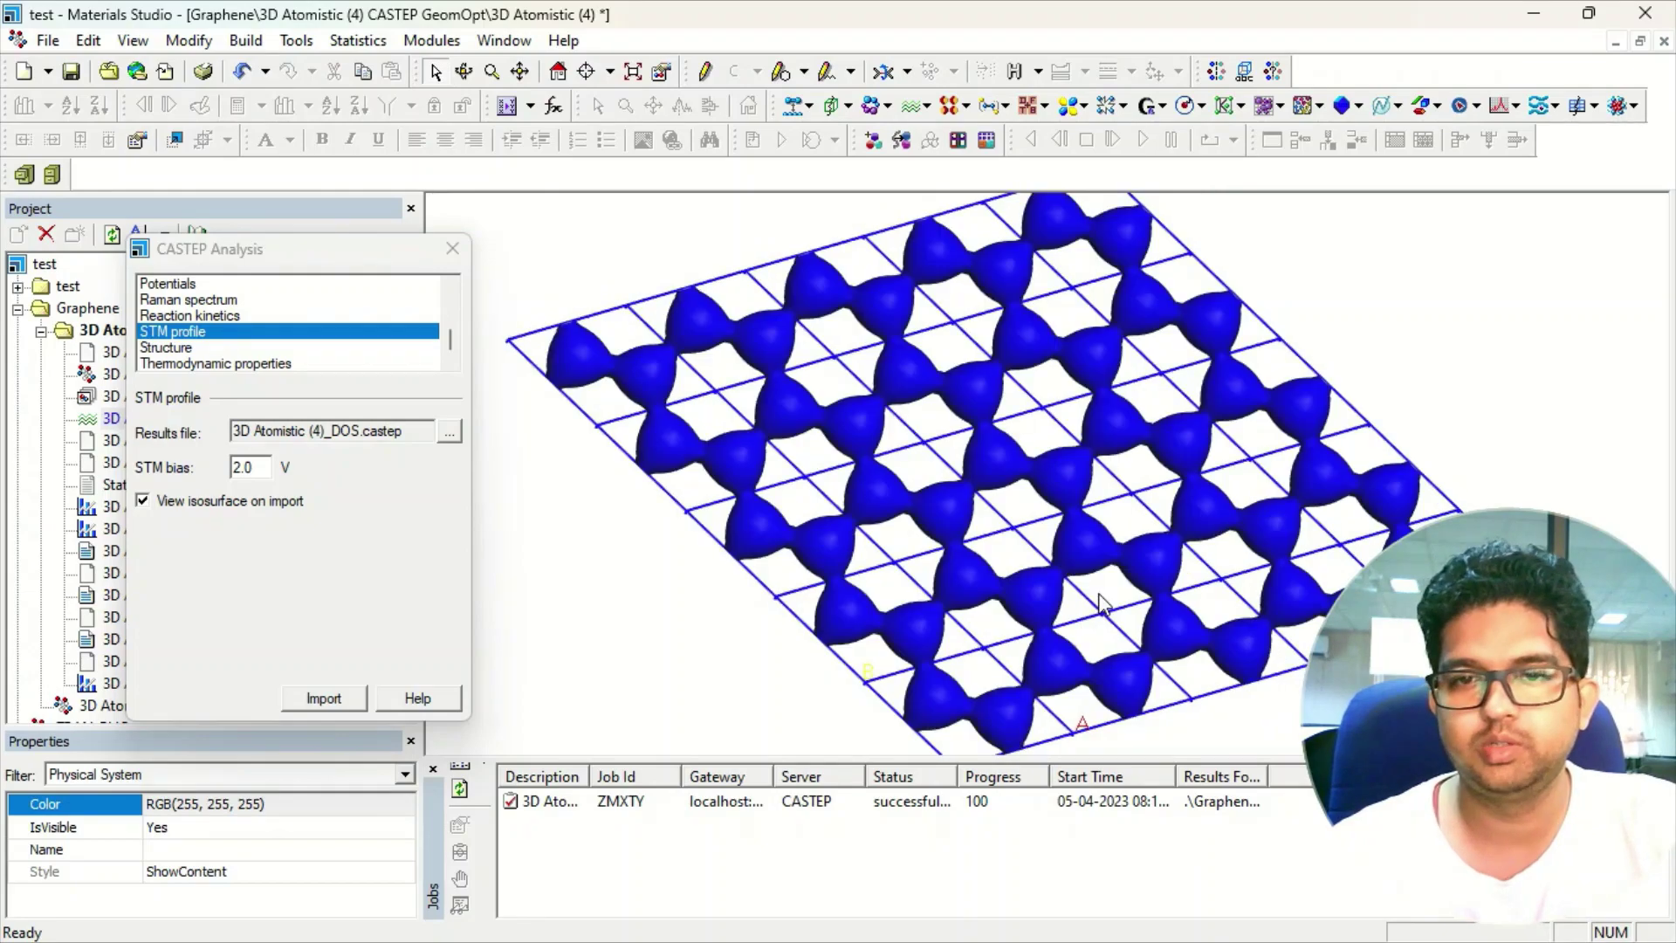
pyautogui.moveTo(1428, 351); pyautogui.dragTo(1425, 404, button='right')
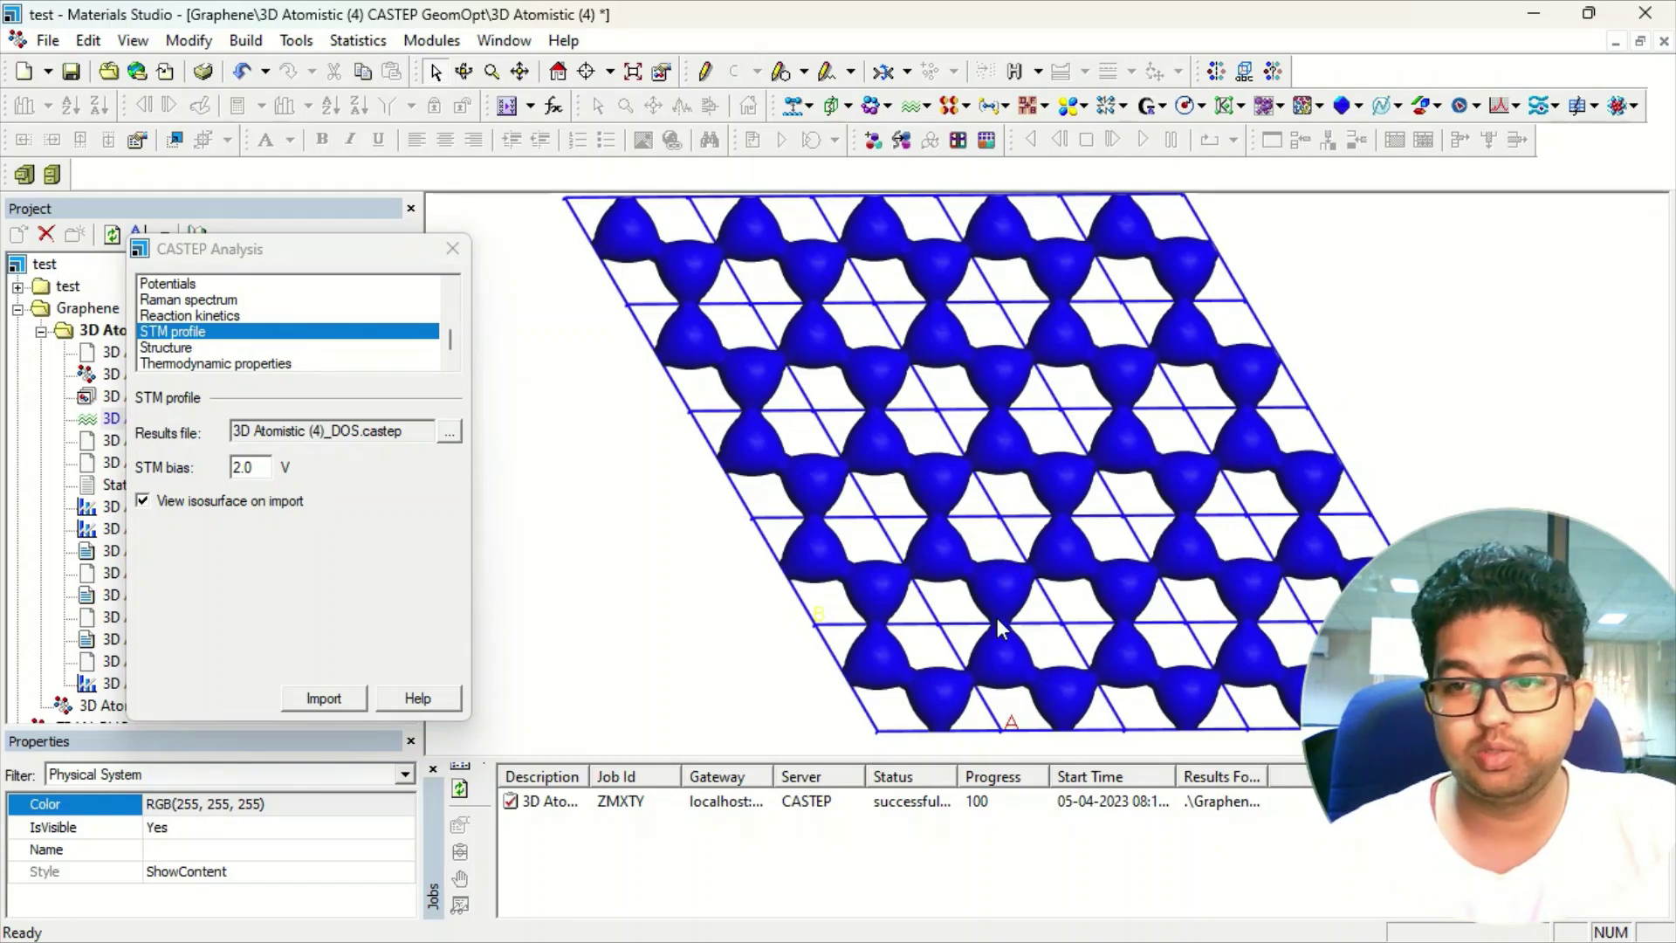
pyautogui.moveTo(997, 616); pyautogui.dragTo(1014, 424, button='right')
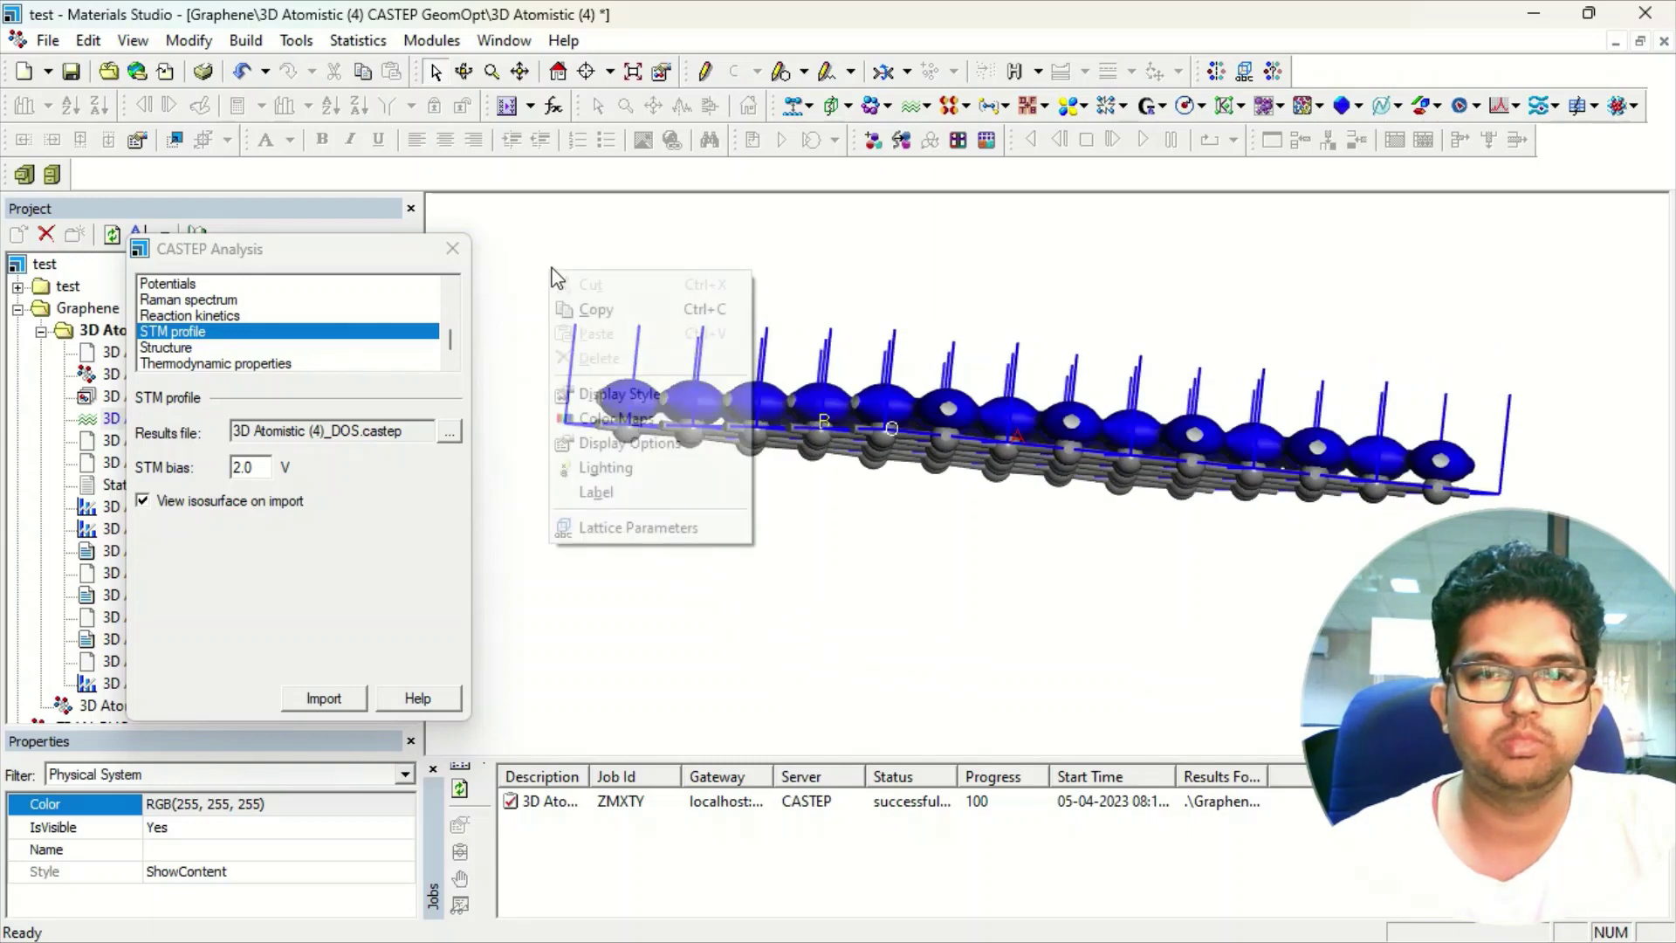
# Open Display Style for the 3D view and show its Lattice settings (range 0–5 in A and B)
pyautogui.rightClick(560, 285)
pyautogui.click(620, 394)
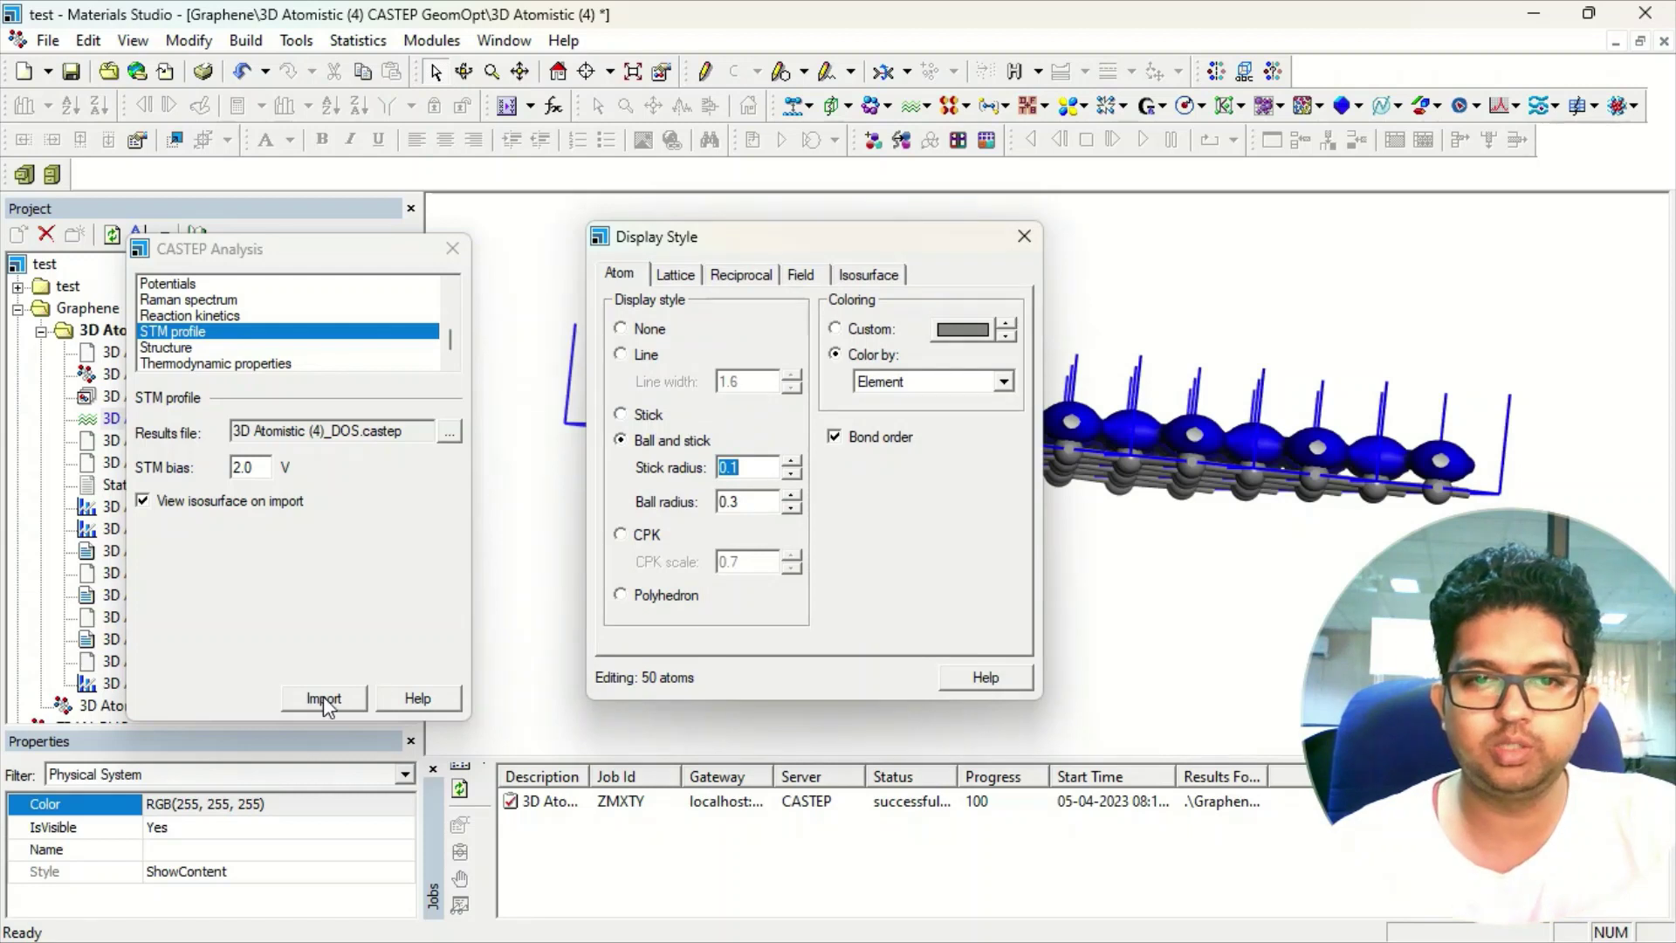
pyautogui.click(676, 276)
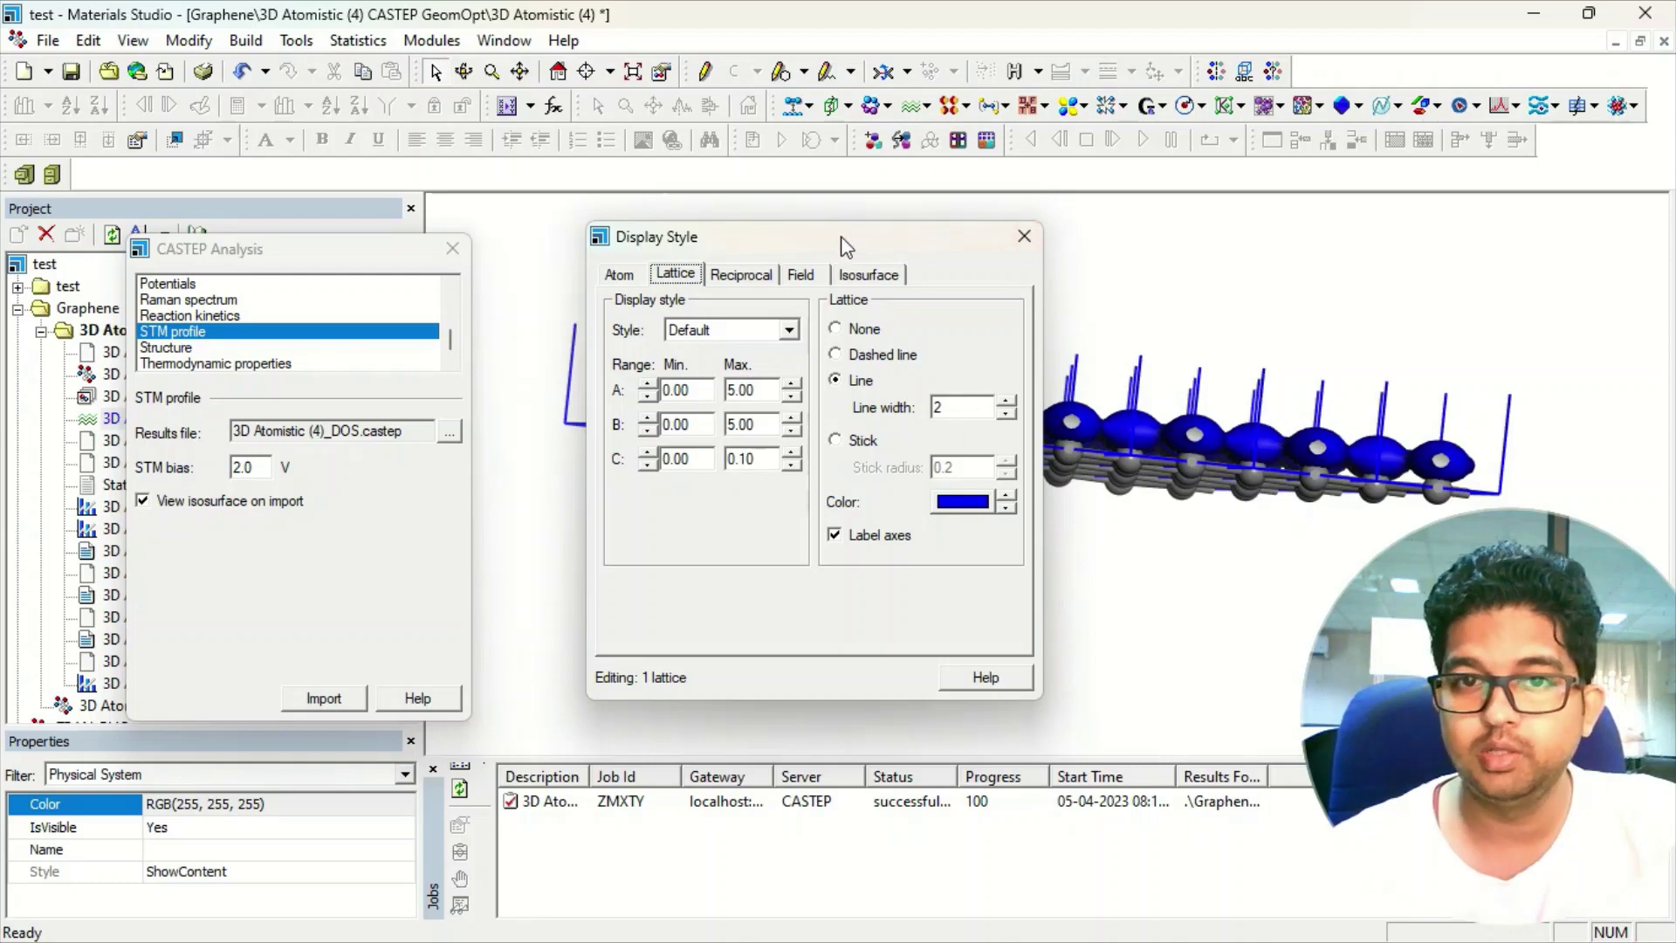
pyautogui.moveTo(842, 243); pyautogui.dragTo(590, 253)
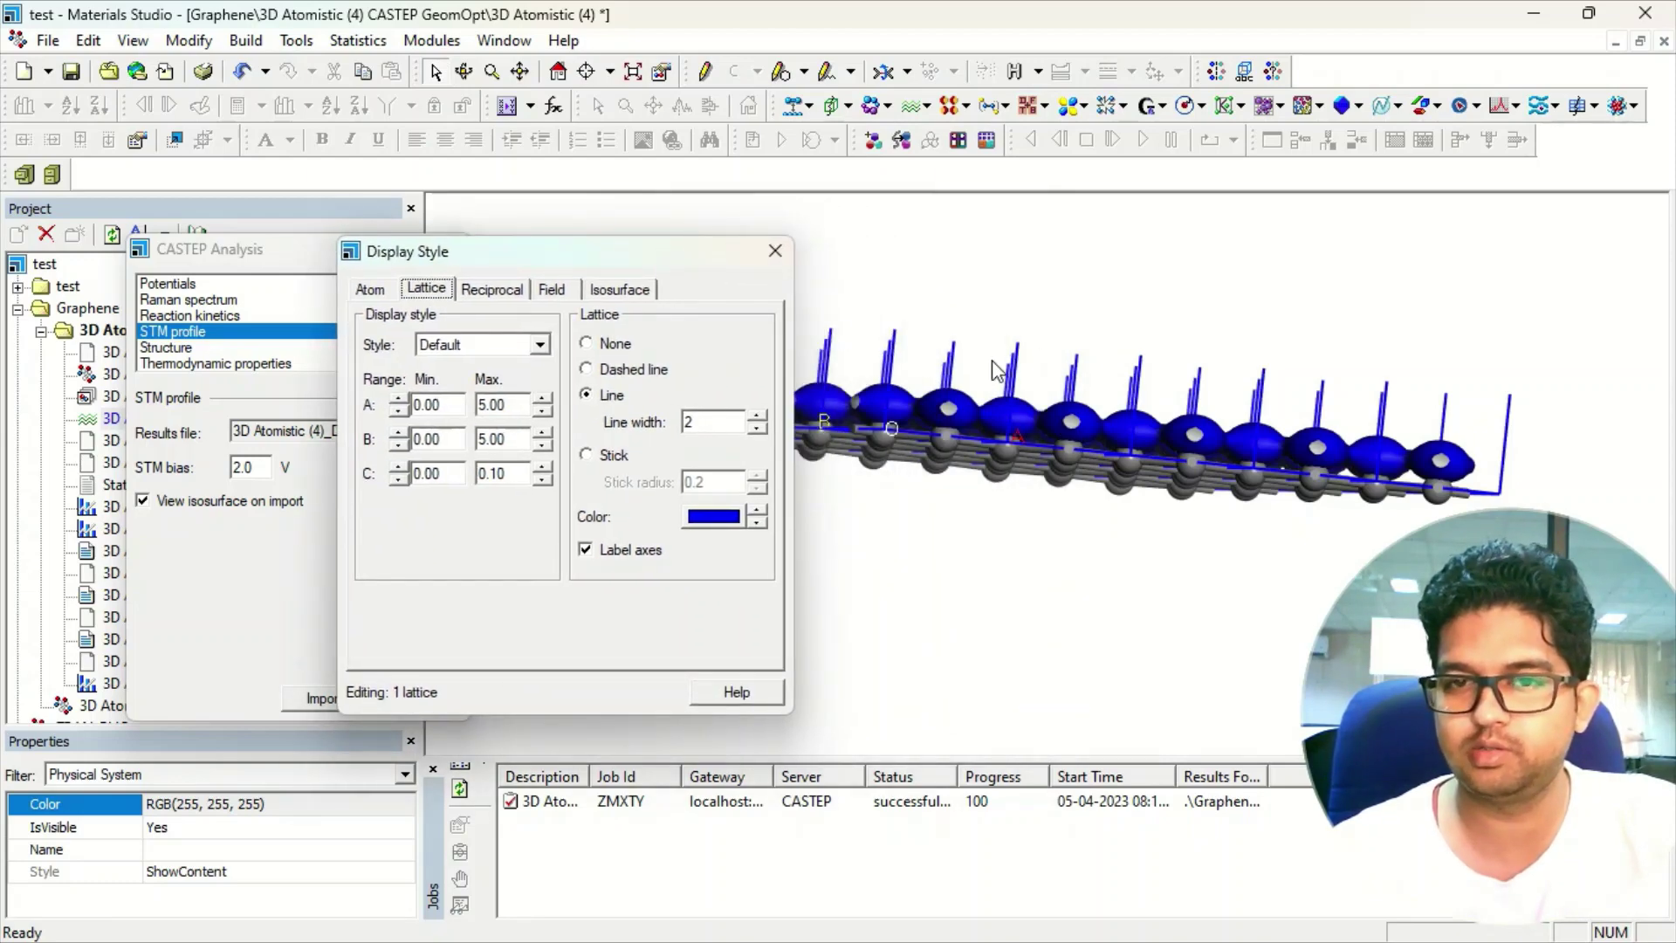
pyautogui.moveTo(998, 370); pyautogui.dragTo(1032, 367, button='right')
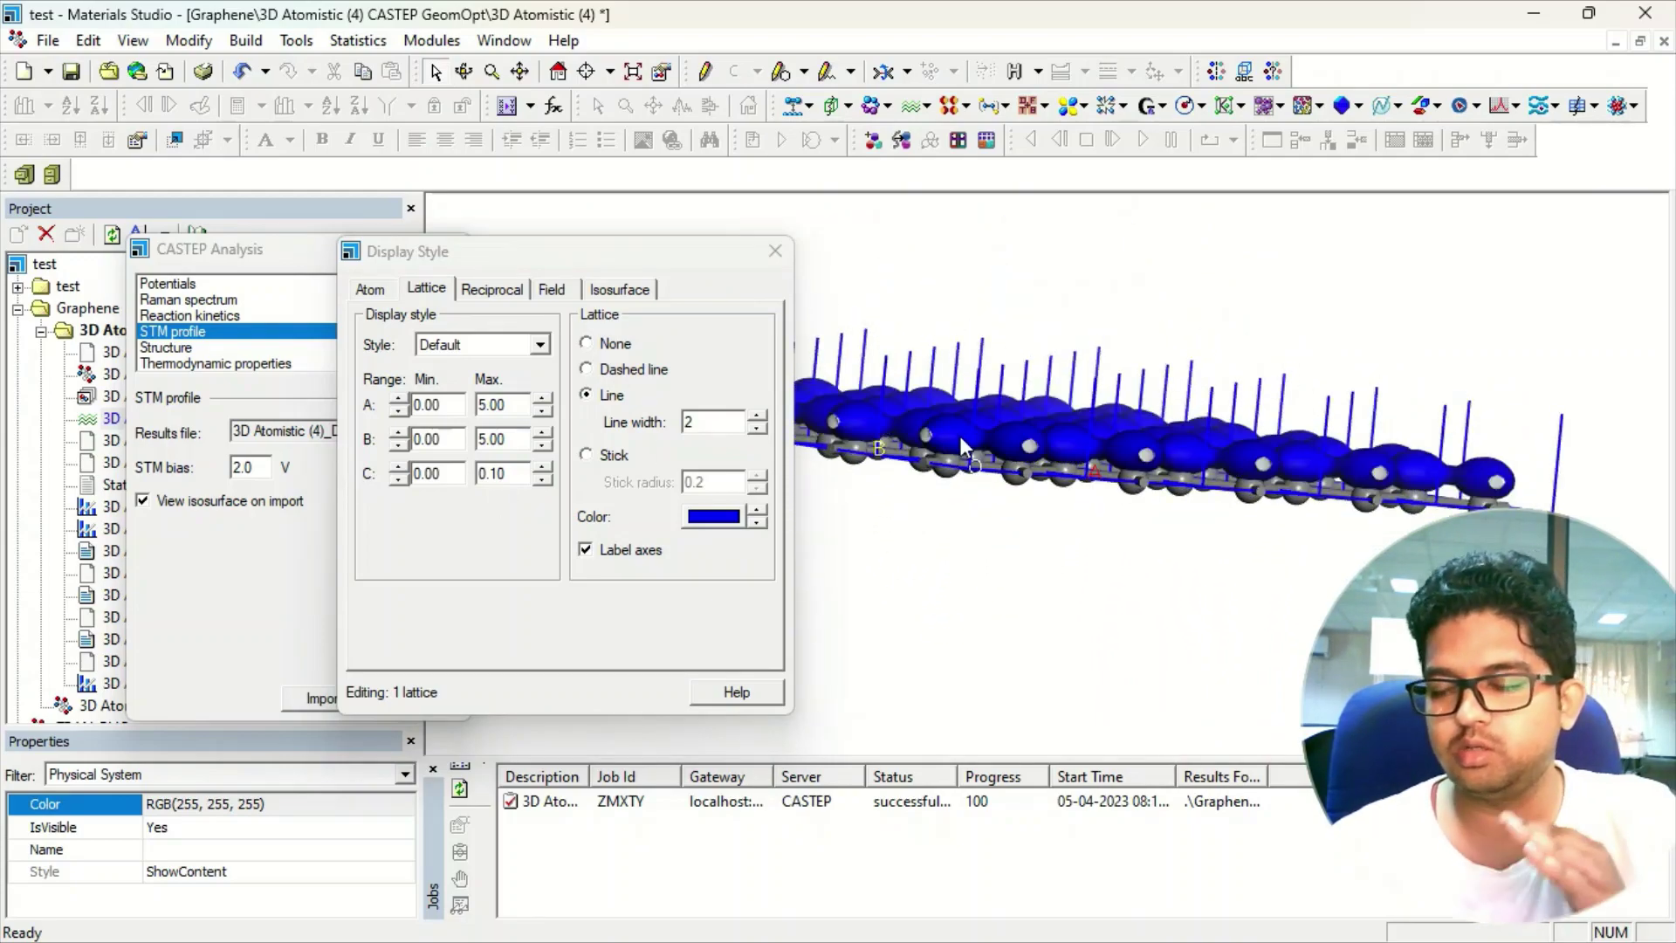
# Colour the selected STM isosurface by the mapped field CASTEP STM profile, negative
pyautogui.click(621, 289)
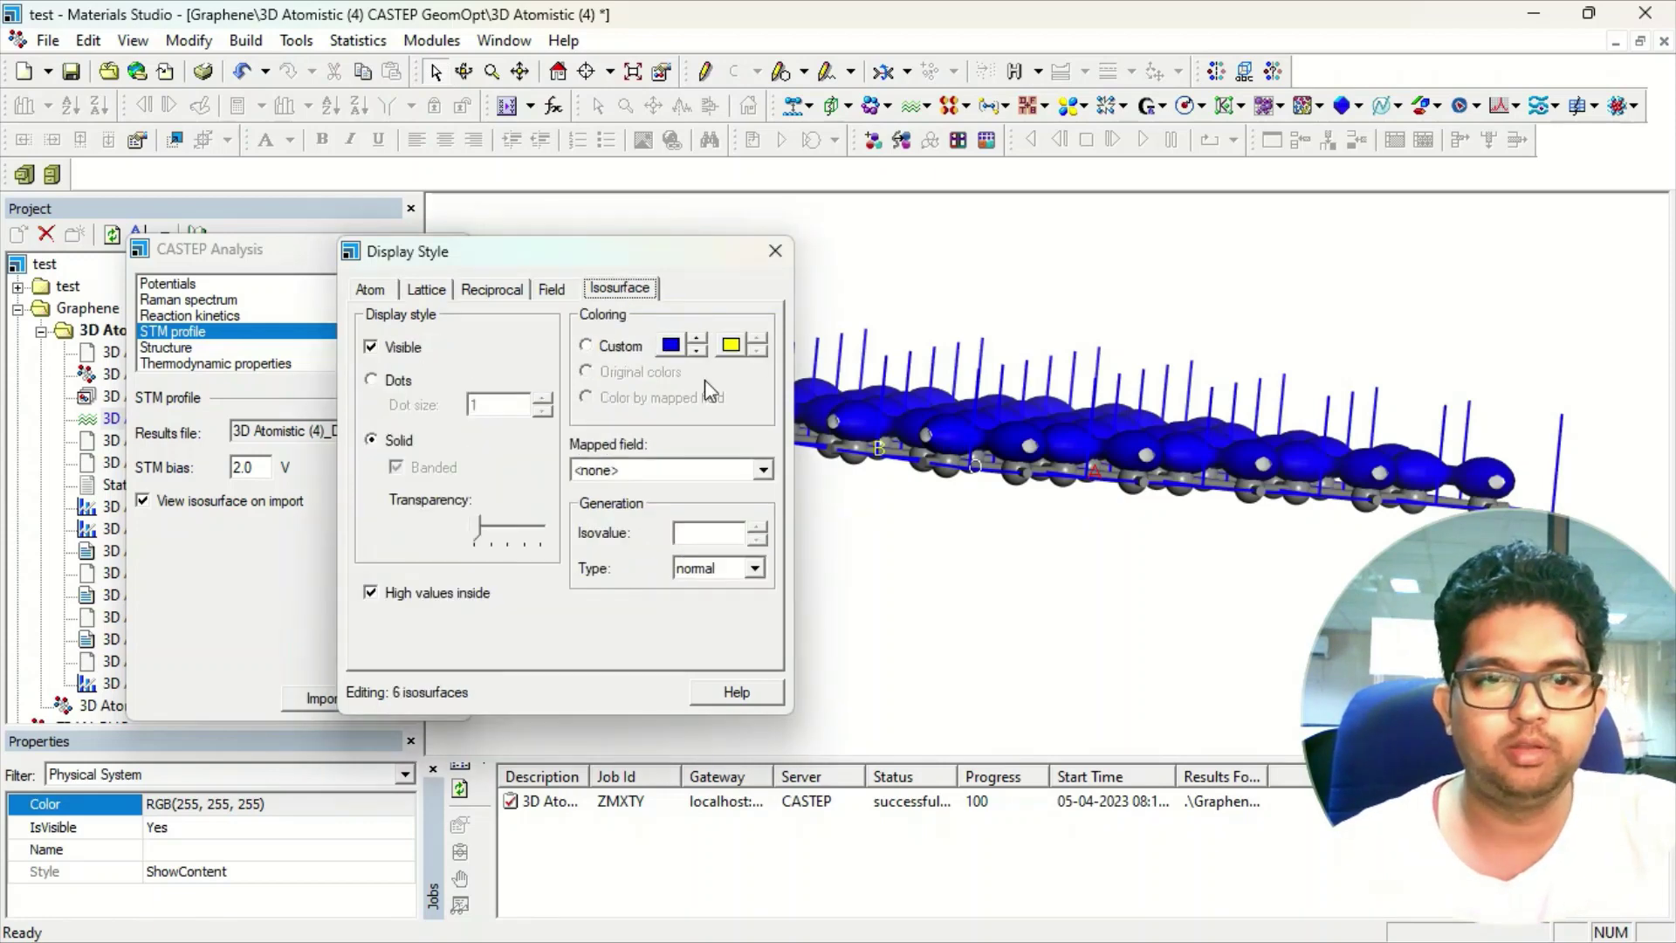
pyautogui.moveTo(670, 251); pyautogui.dragTo(550, 223)
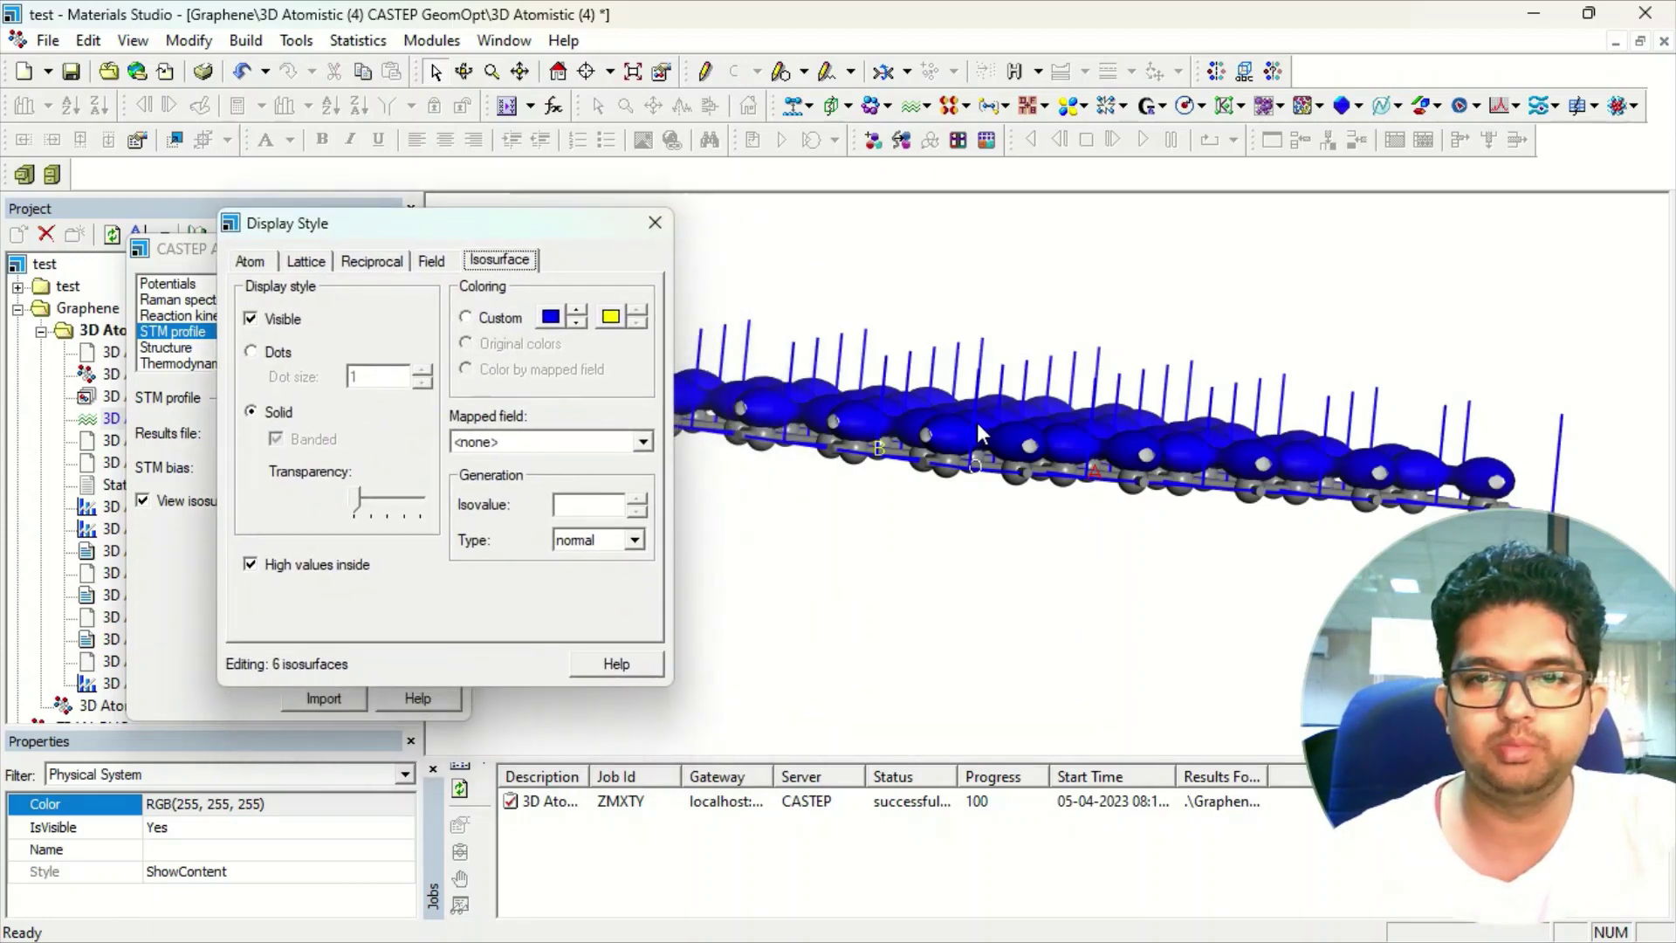
pyautogui.click(962, 429)
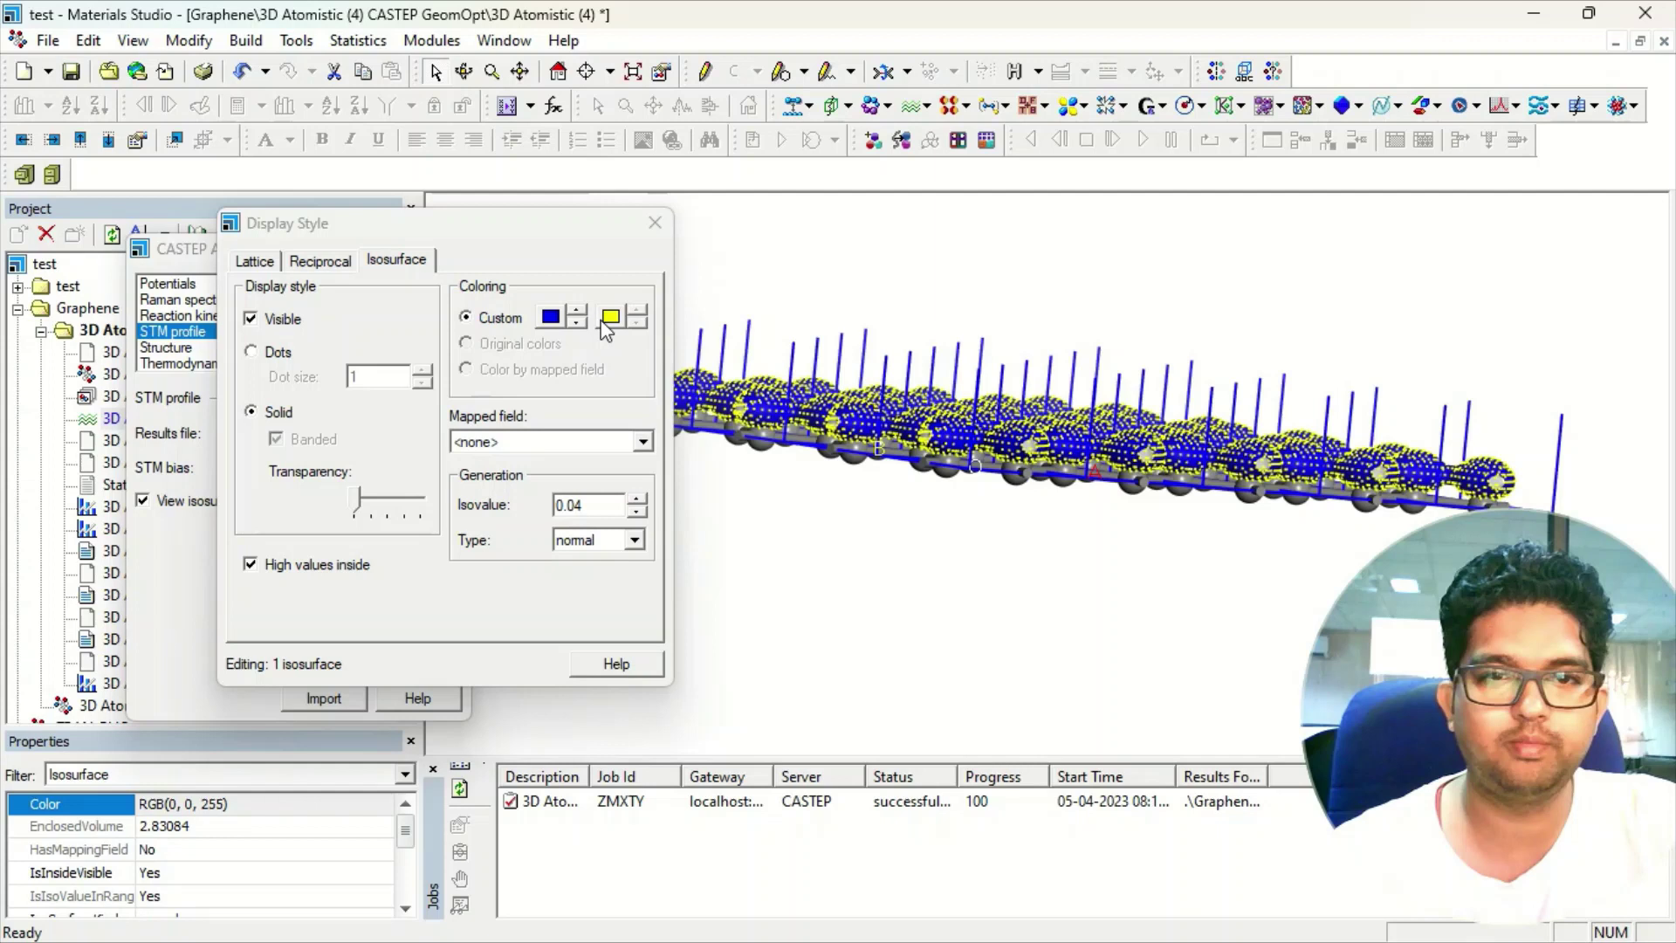
pyautogui.click(543, 441)
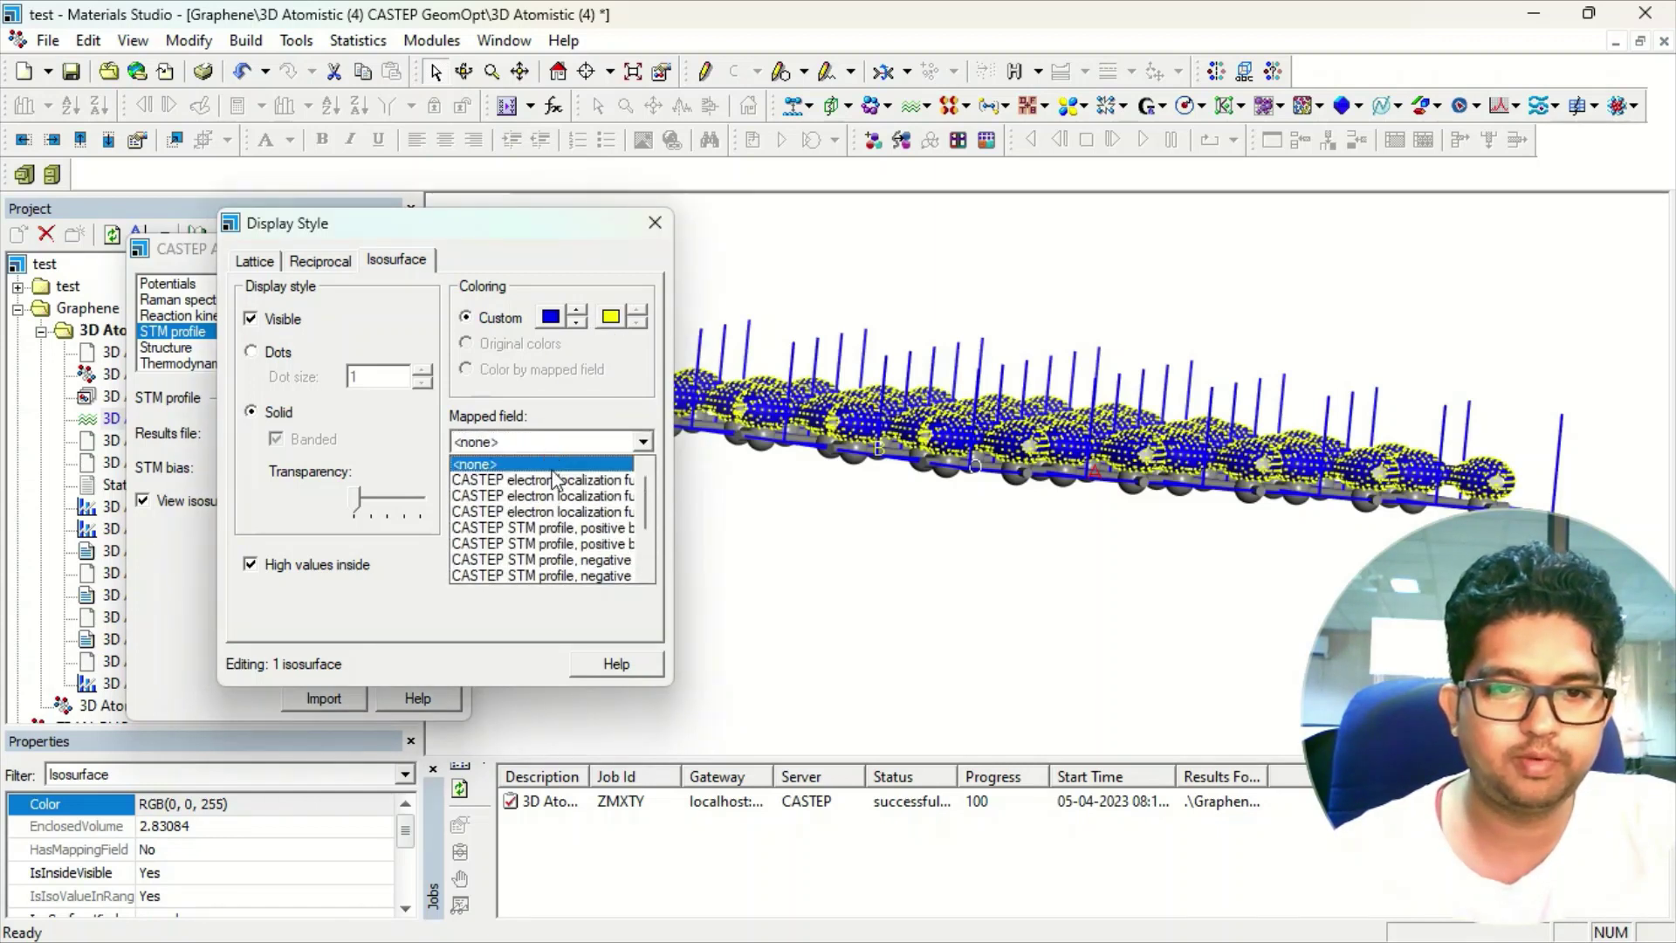
pyautogui.click(610, 561)
pyautogui.moveTo(968, 425); pyautogui.dragTo(961, 502, button='right')
pyautogui.click(1294, 349)
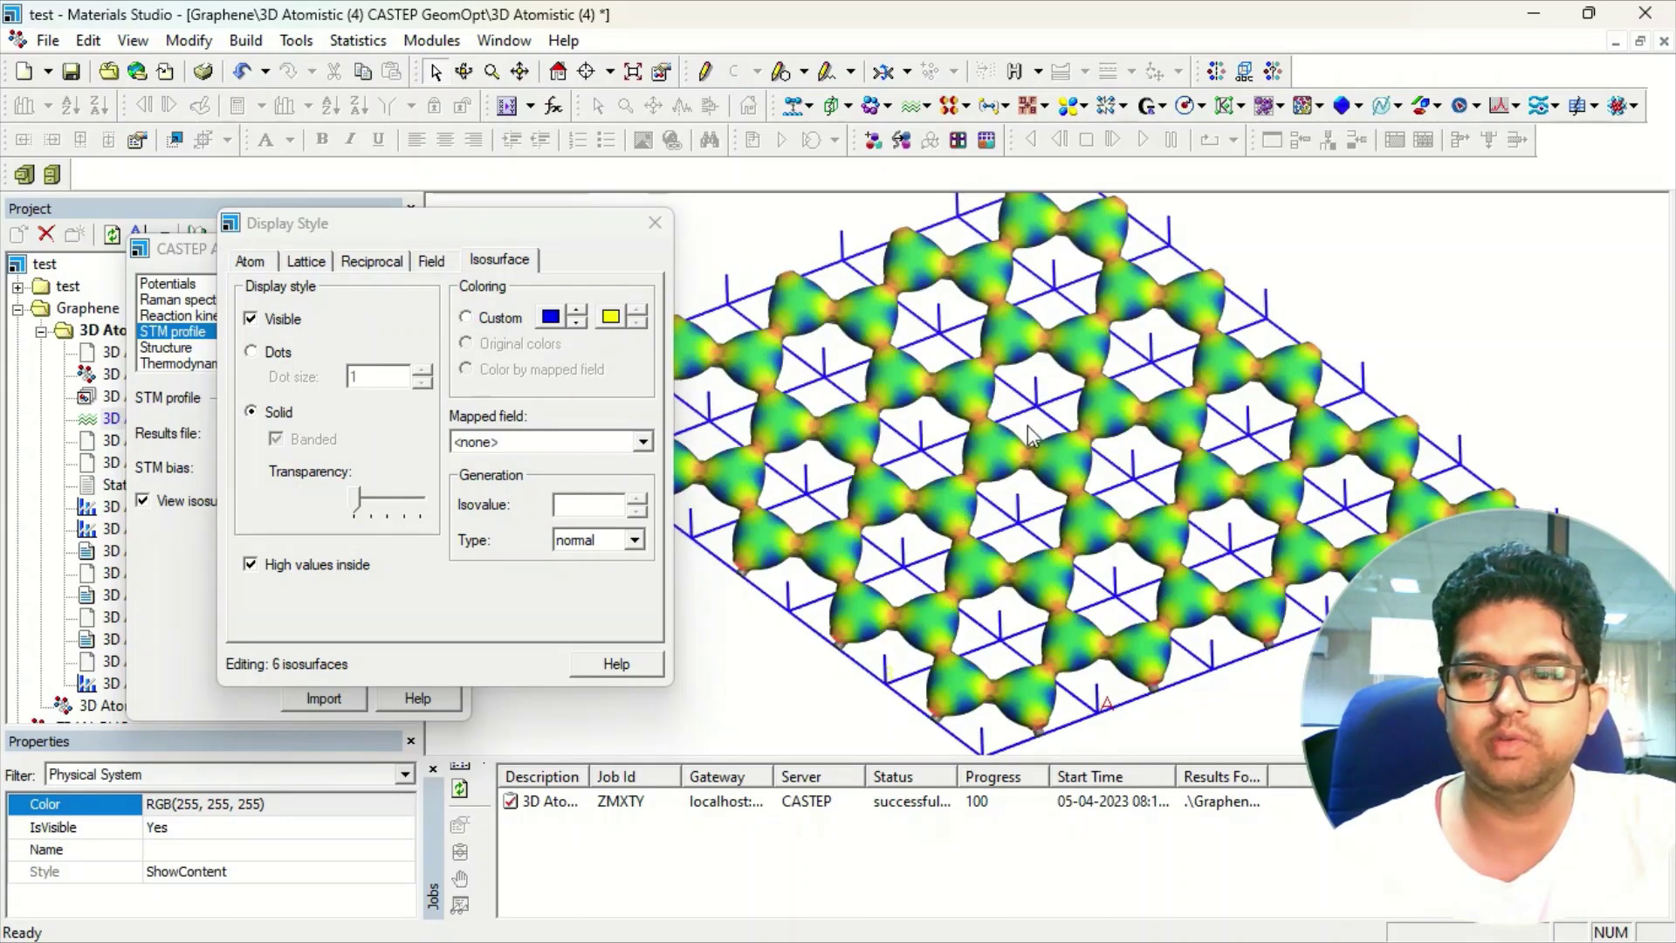
# Try mapping the positive STM profile field, then switch the mapping back to negative
pyautogui.moveTo(1043, 428); pyautogui.dragTo(1040, 442, button='right')
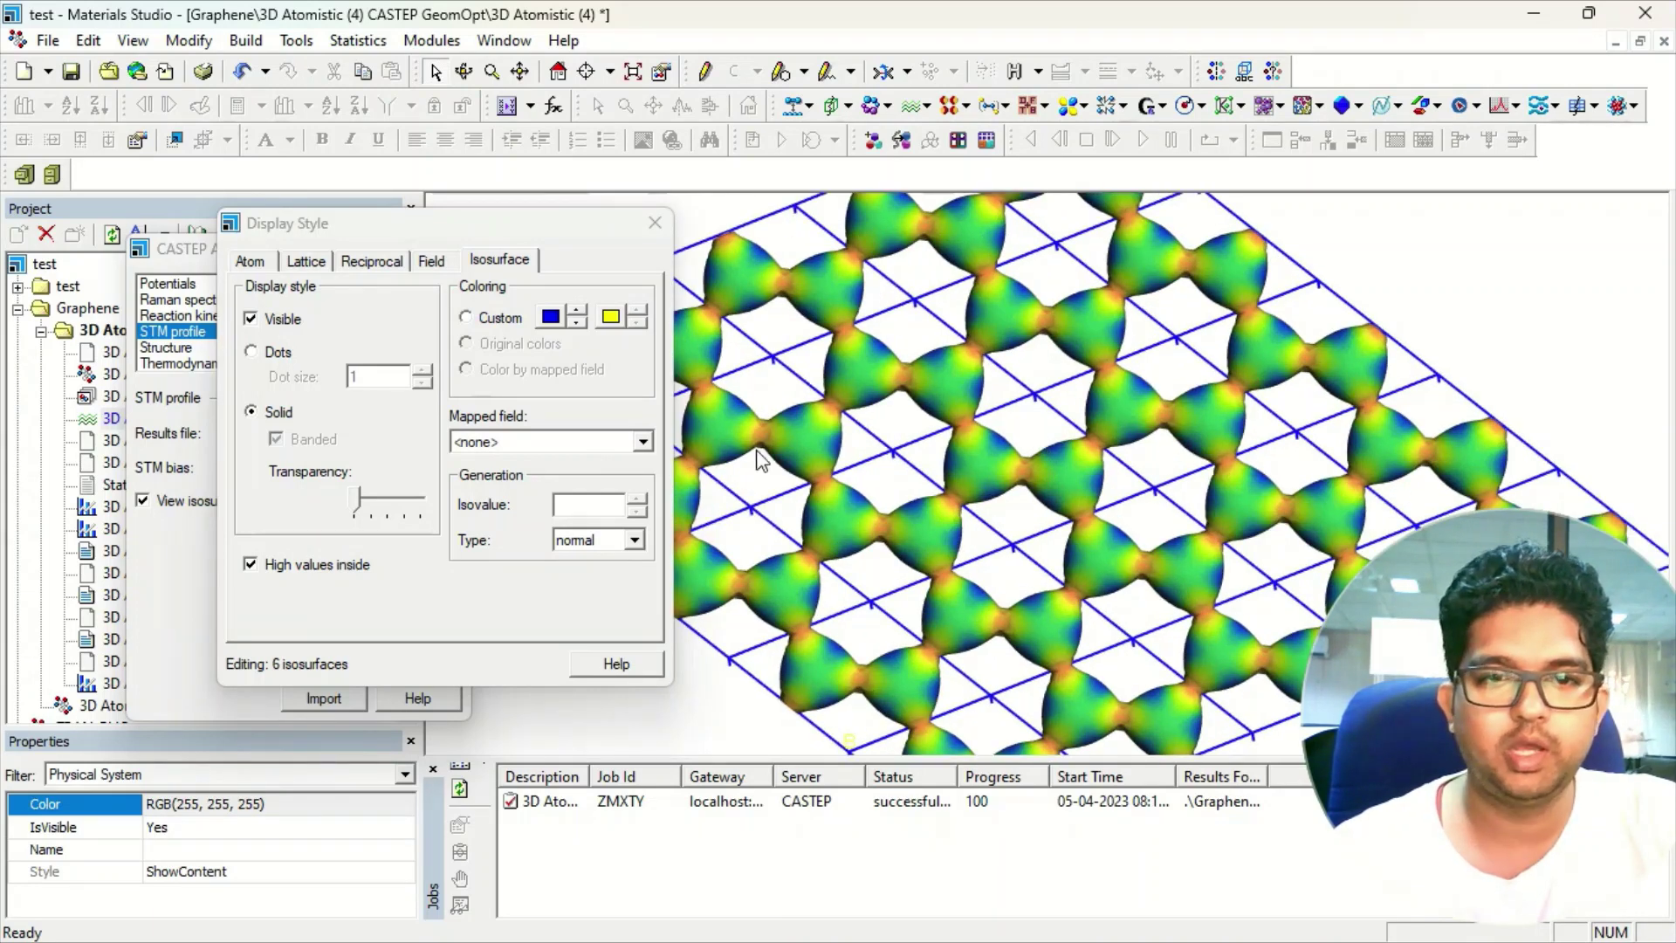
pyautogui.click(567, 443)
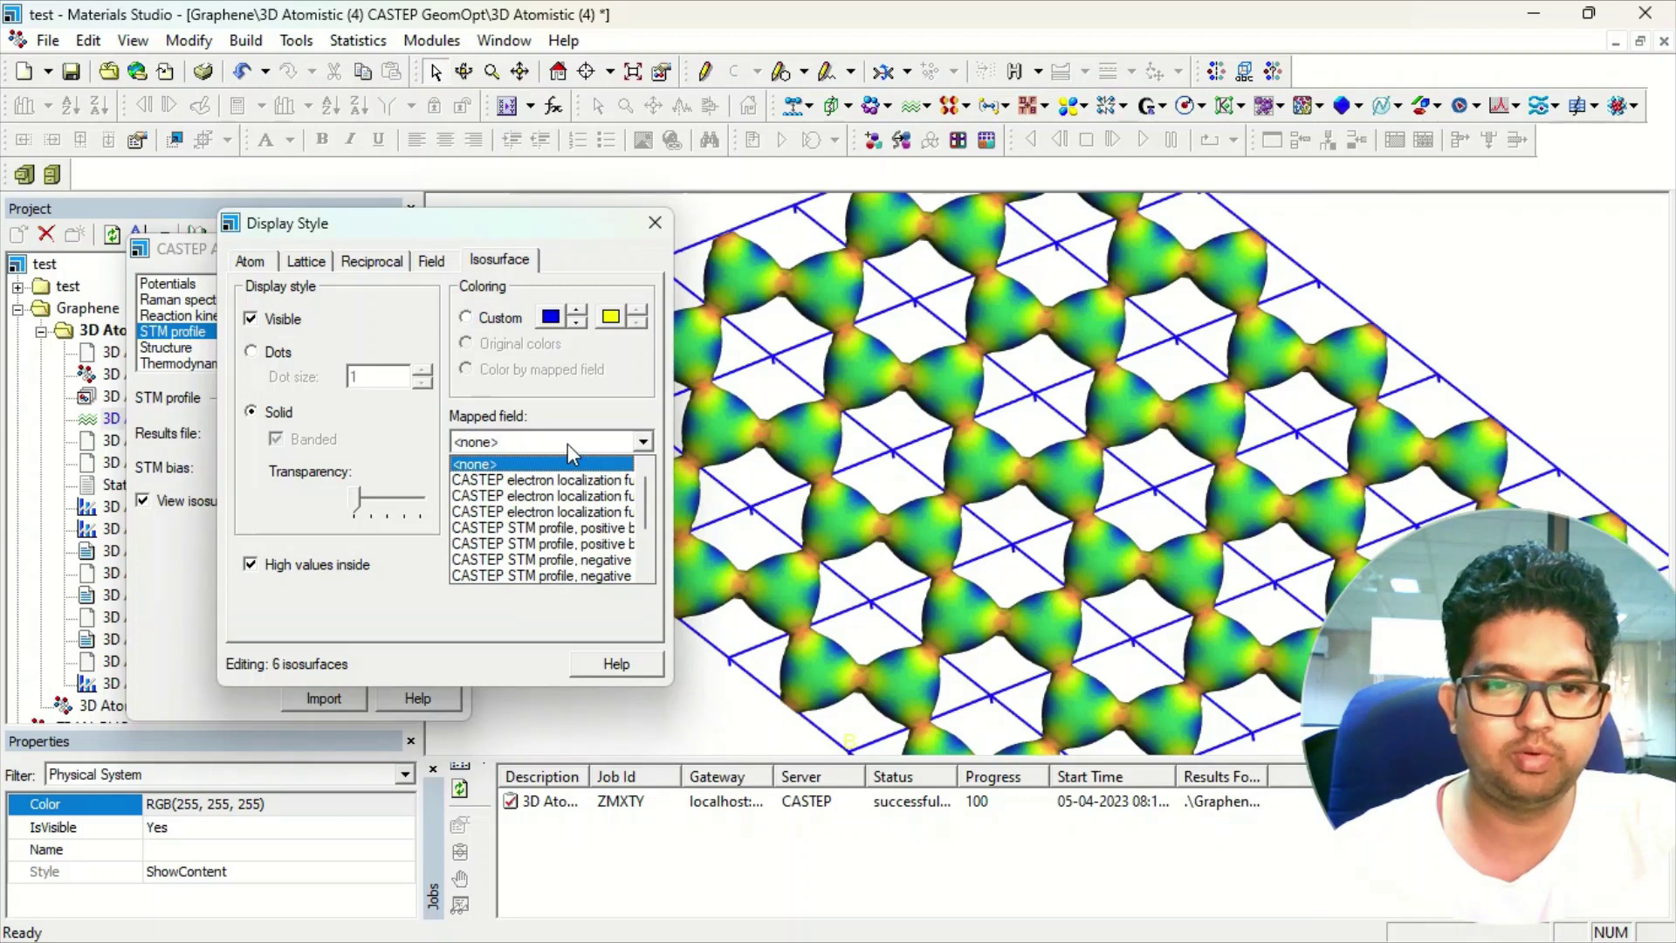
pyautogui.click(625, 543)
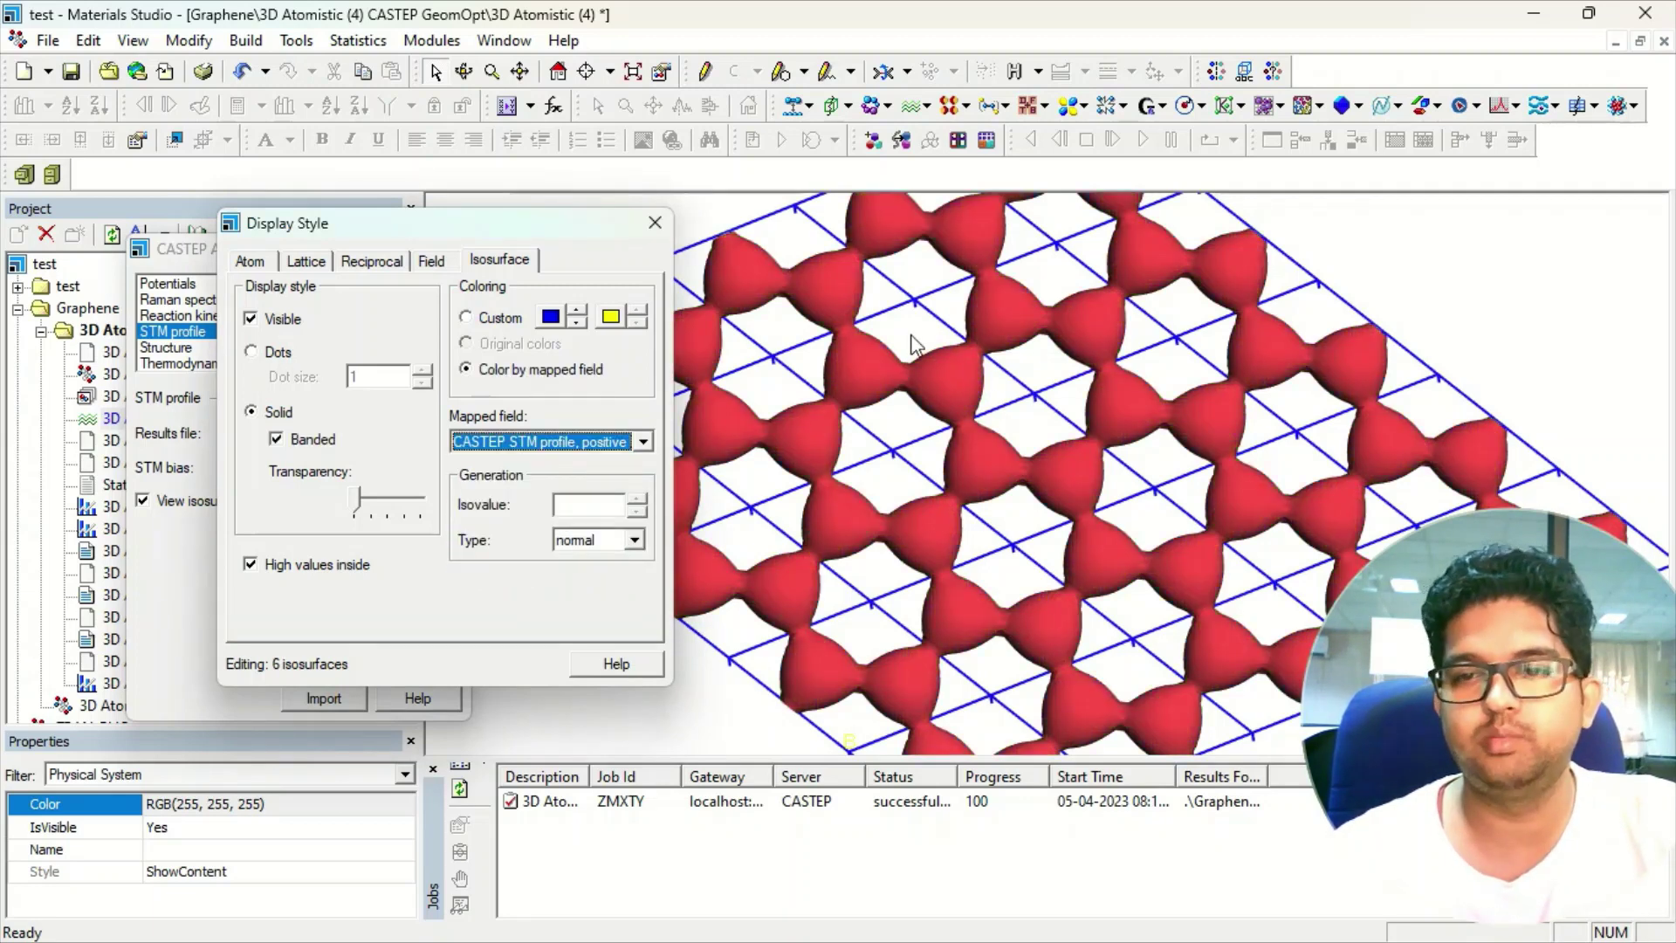
pyautogui.click(599, 442)
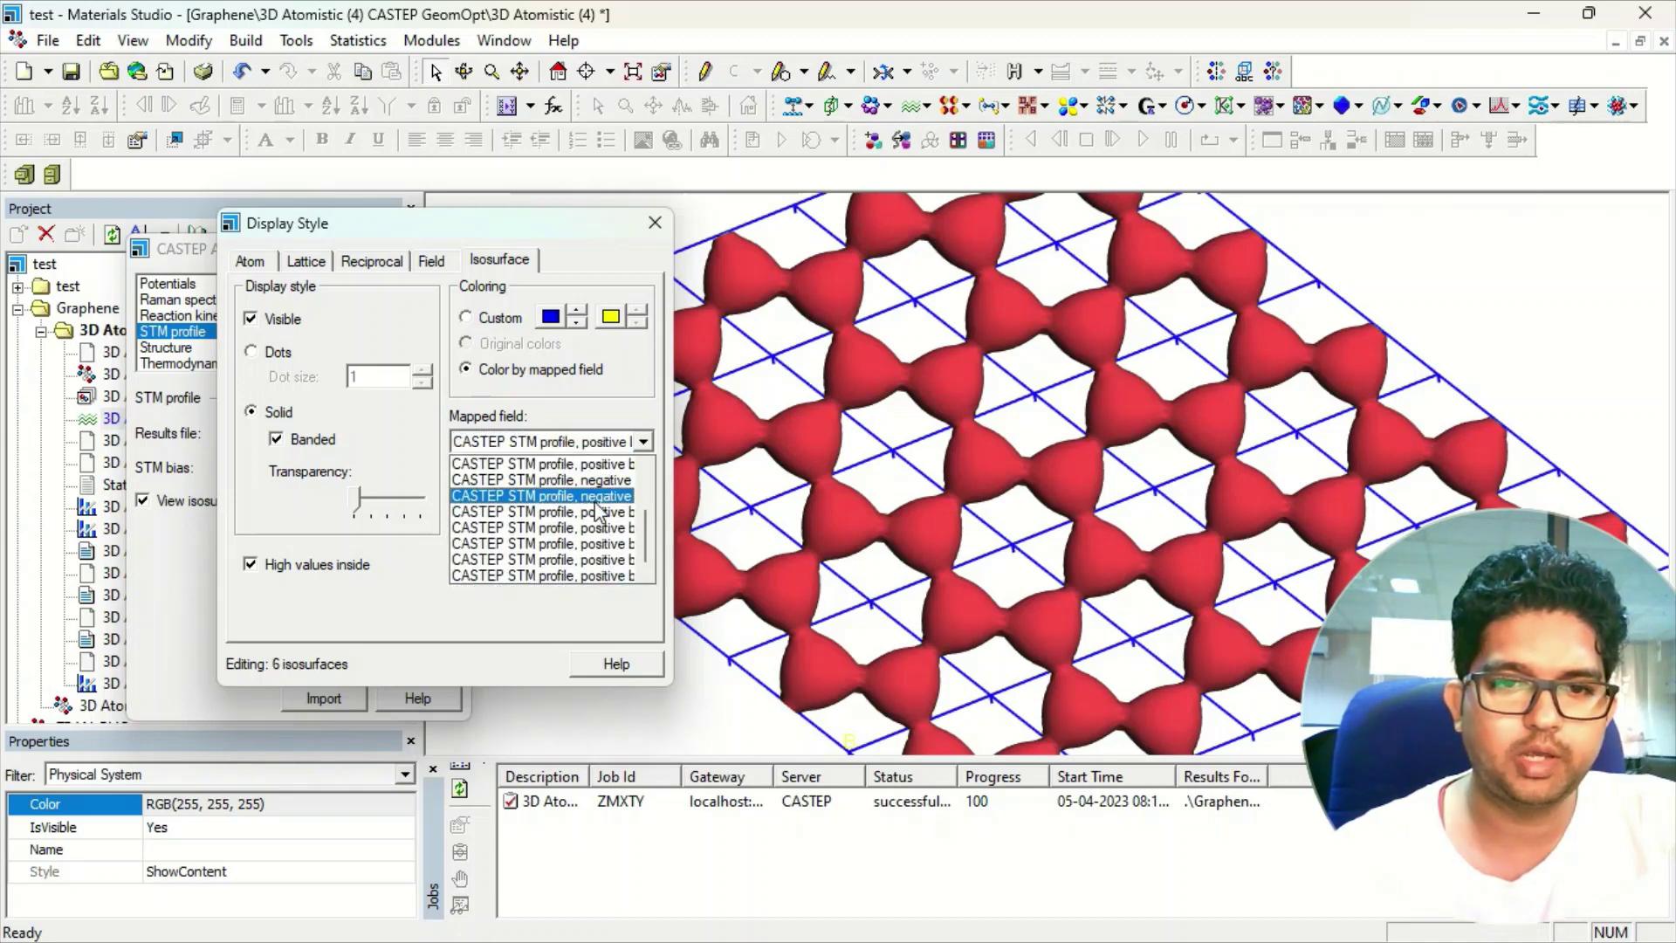
pyautogui.click(601, 497)
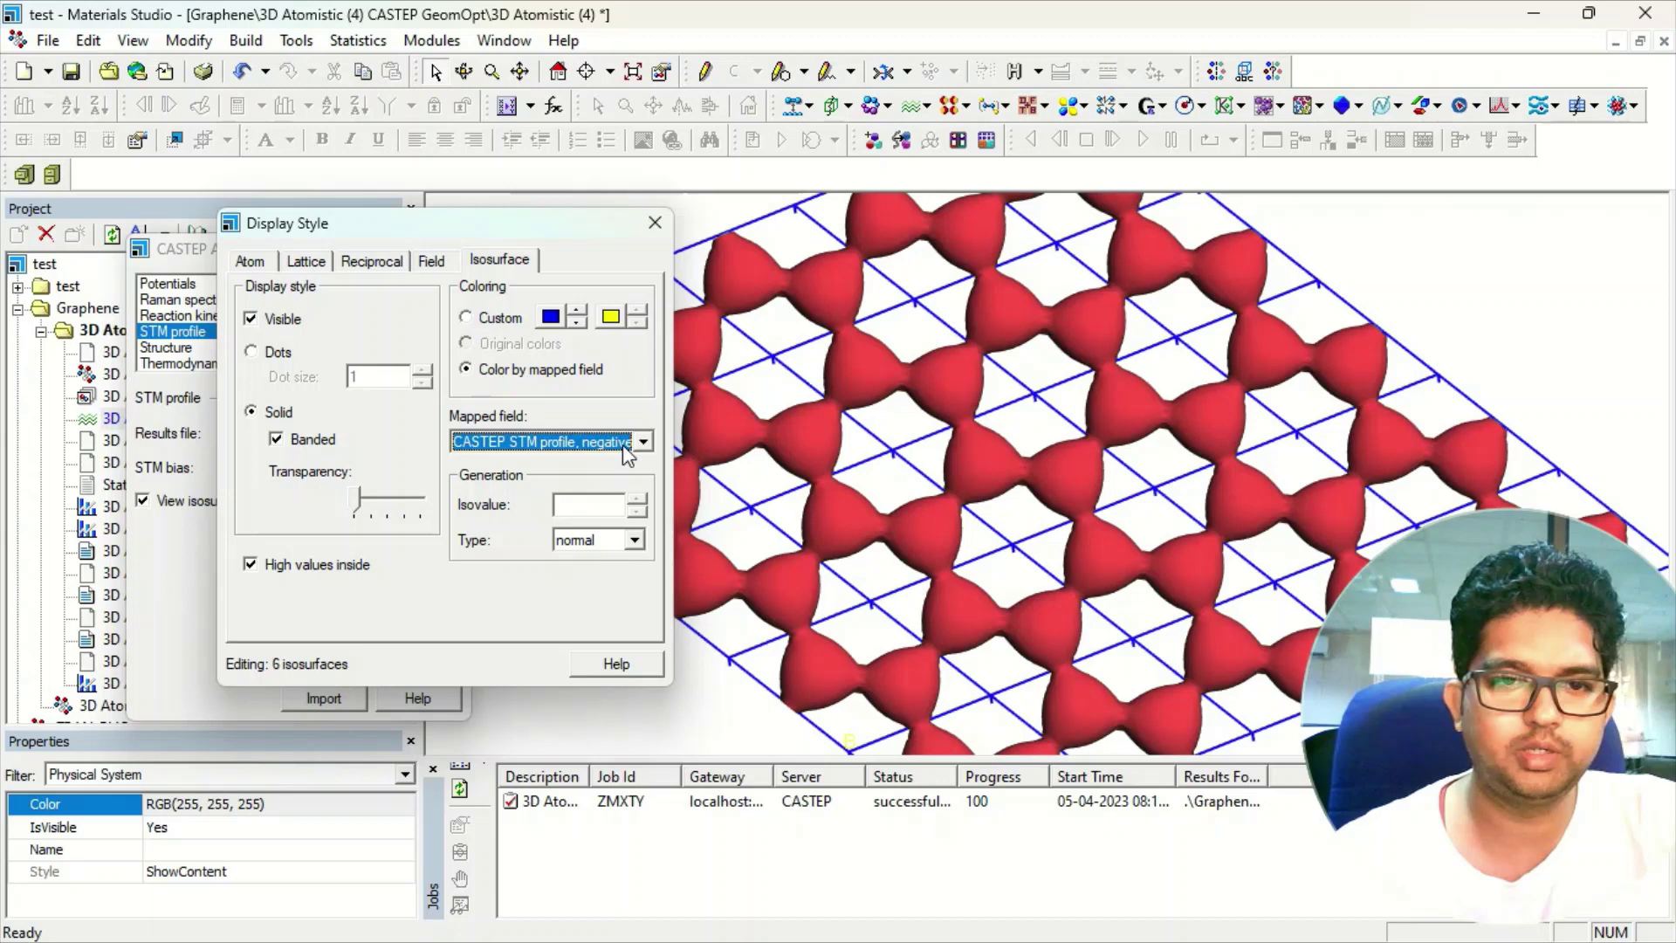
# Delete the red isosurface, keep the negative STM profile mapping, and close Display Style
pyautogui.click(877, 436)
pyautogui.press('Delete')
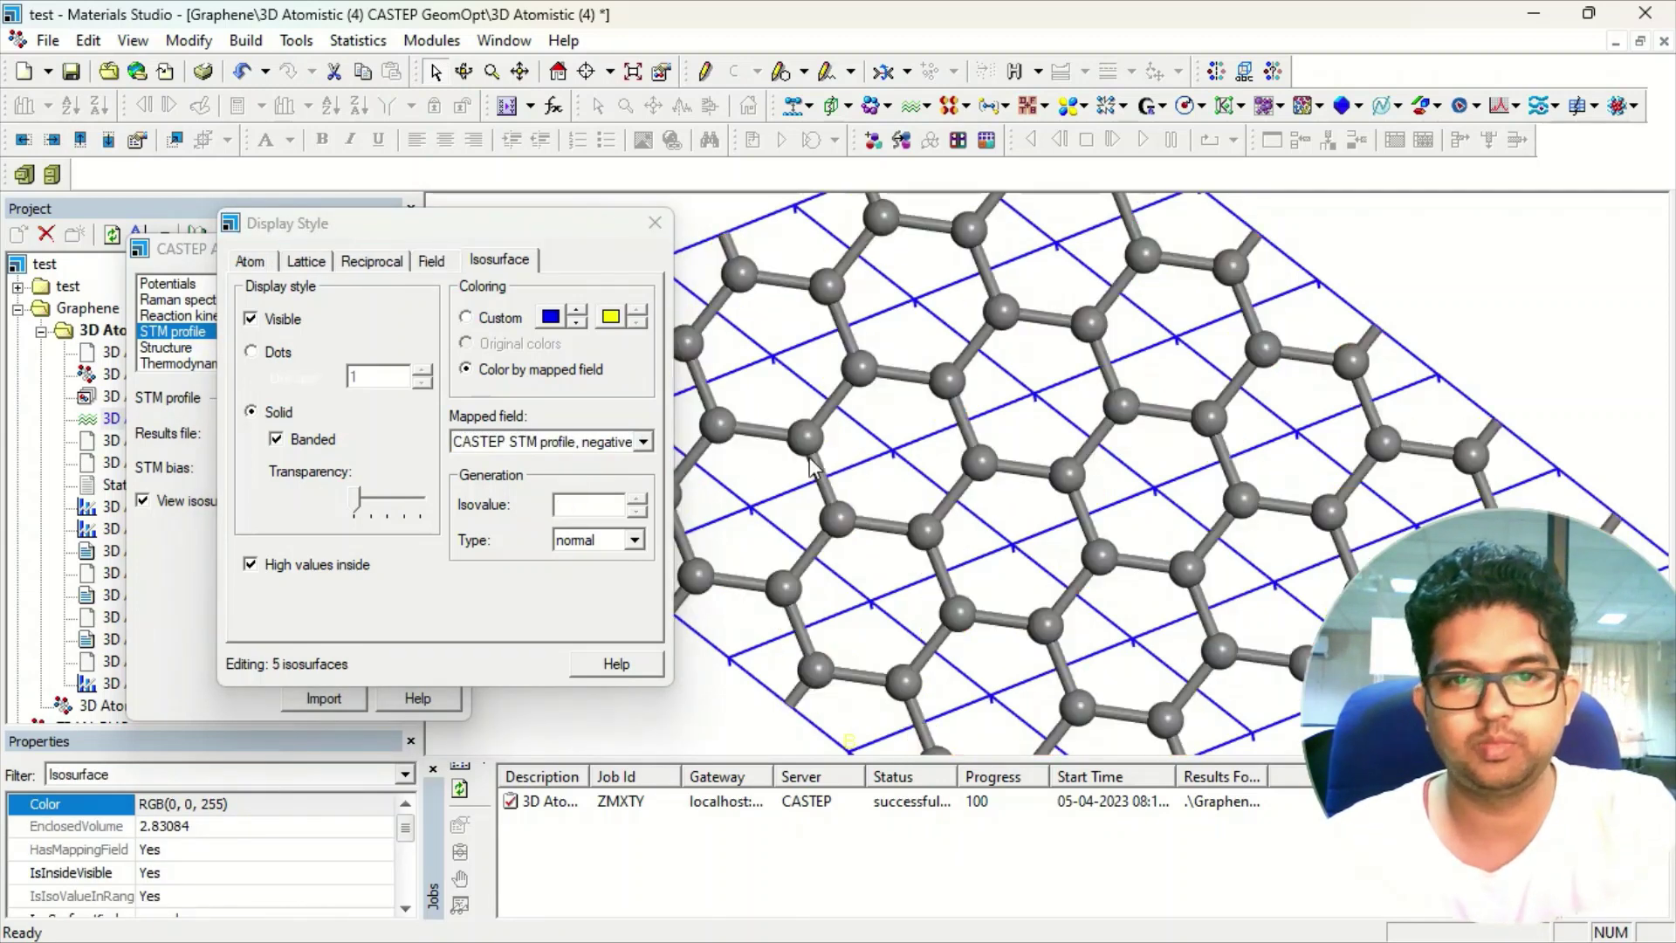
pyautogui.click(593, 442)
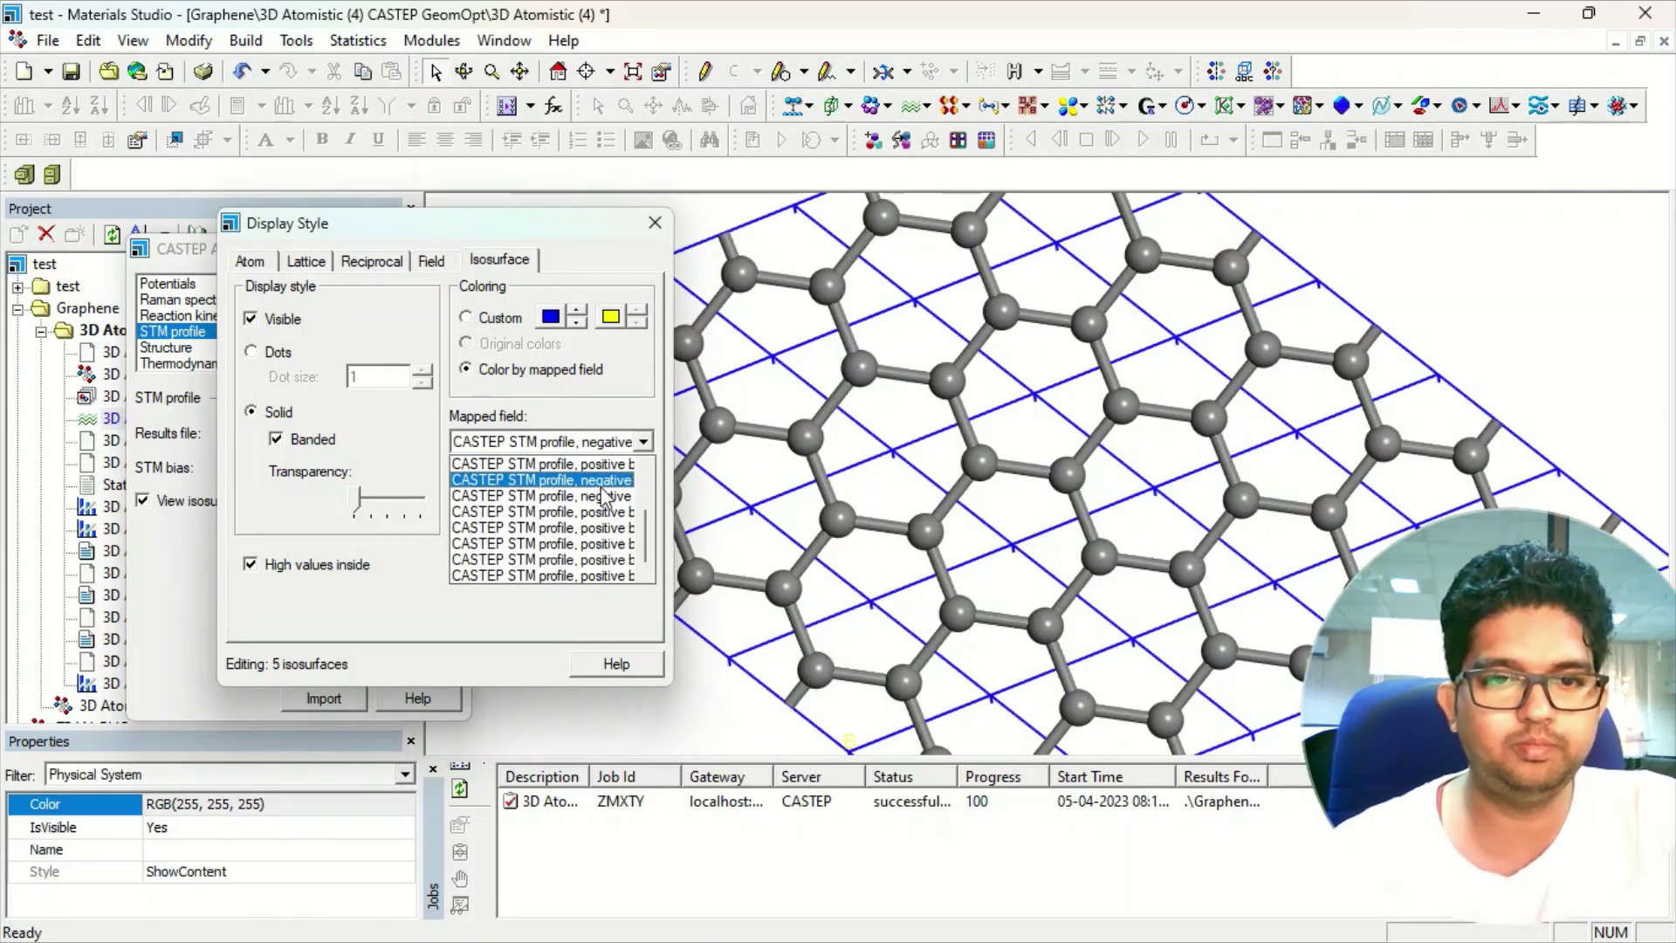
pyautogui.click(605, 495)
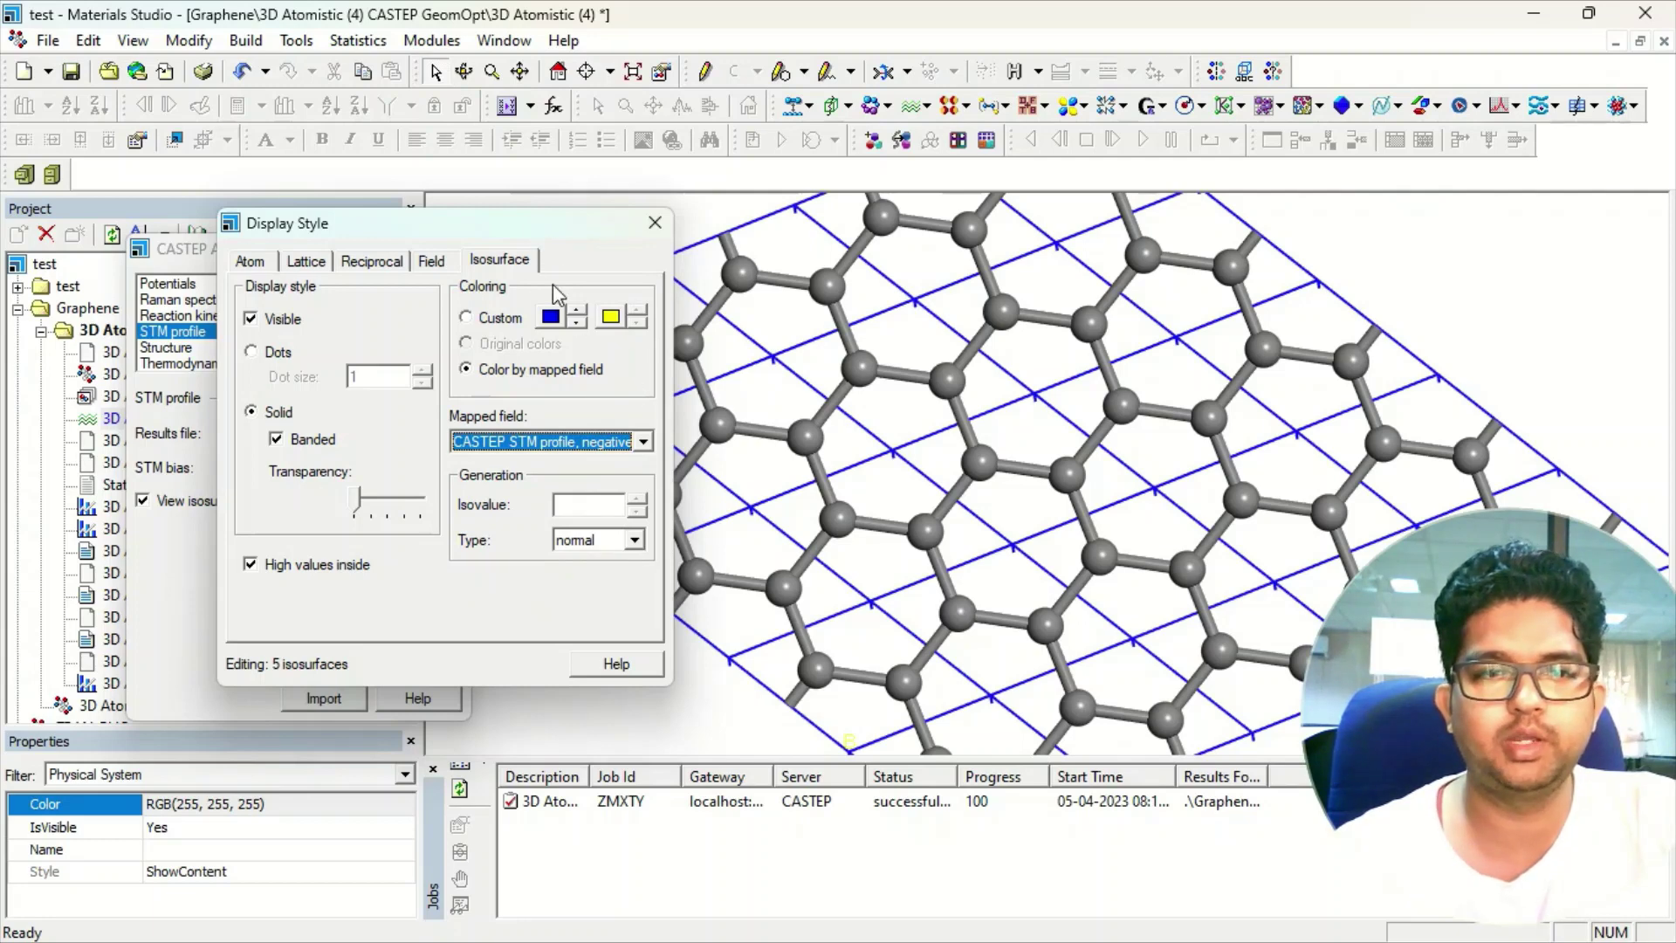
pyautogui.moveTo(499, 239); pyautogui.dragTo(791, 229)
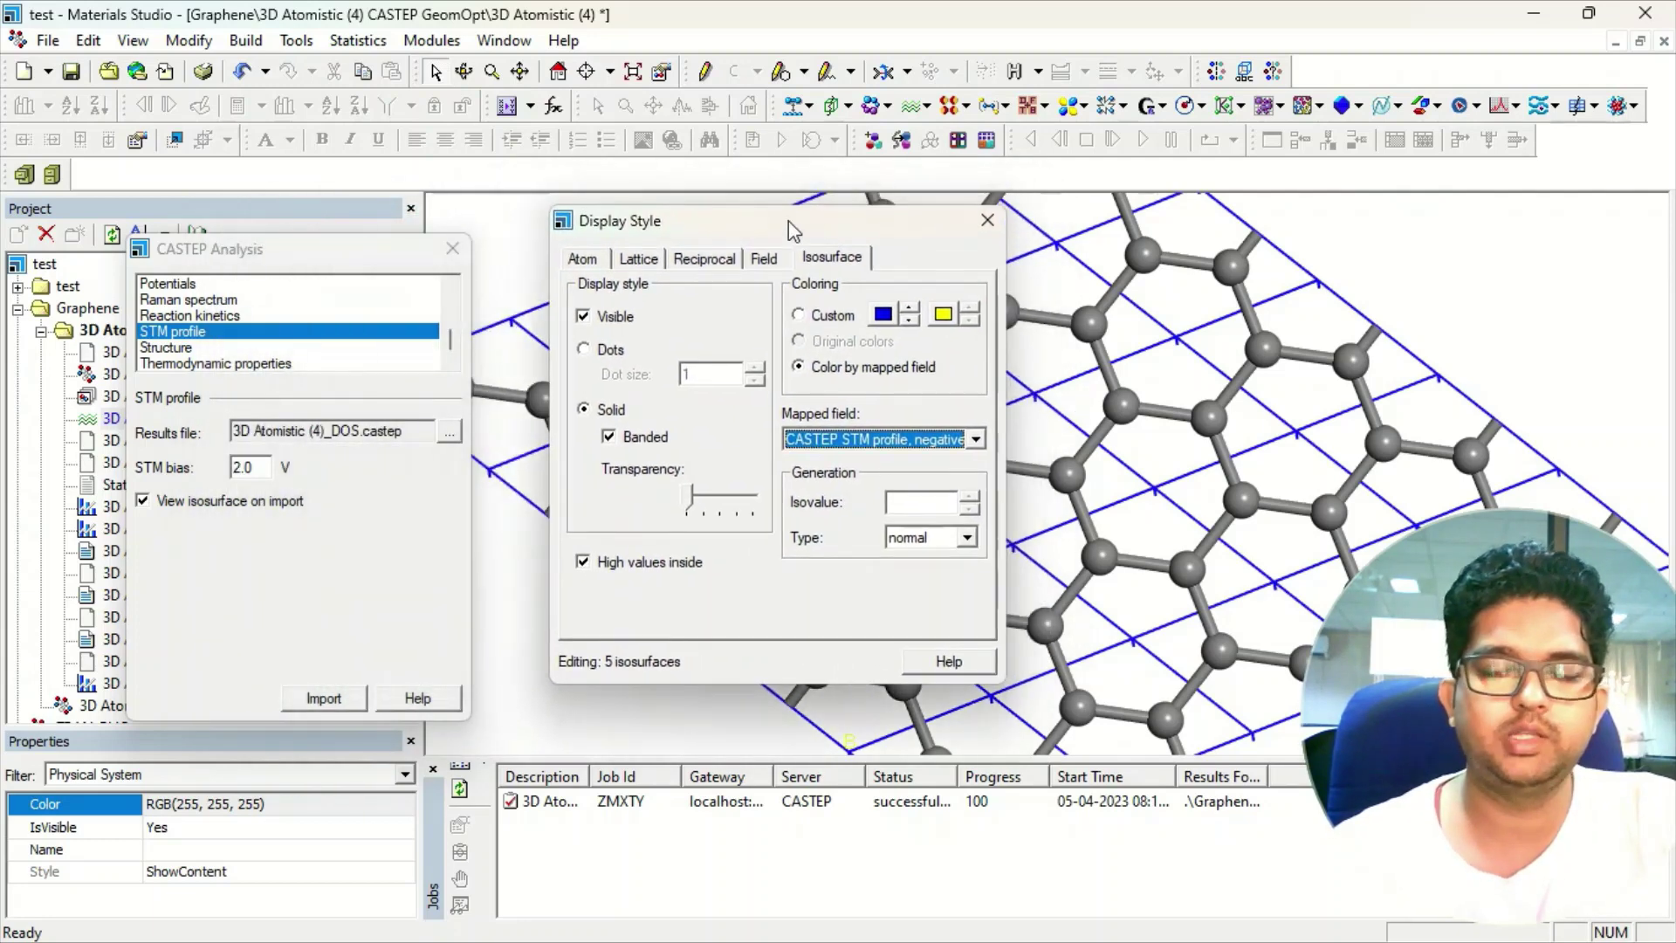
pyautogui.click(986, 223)
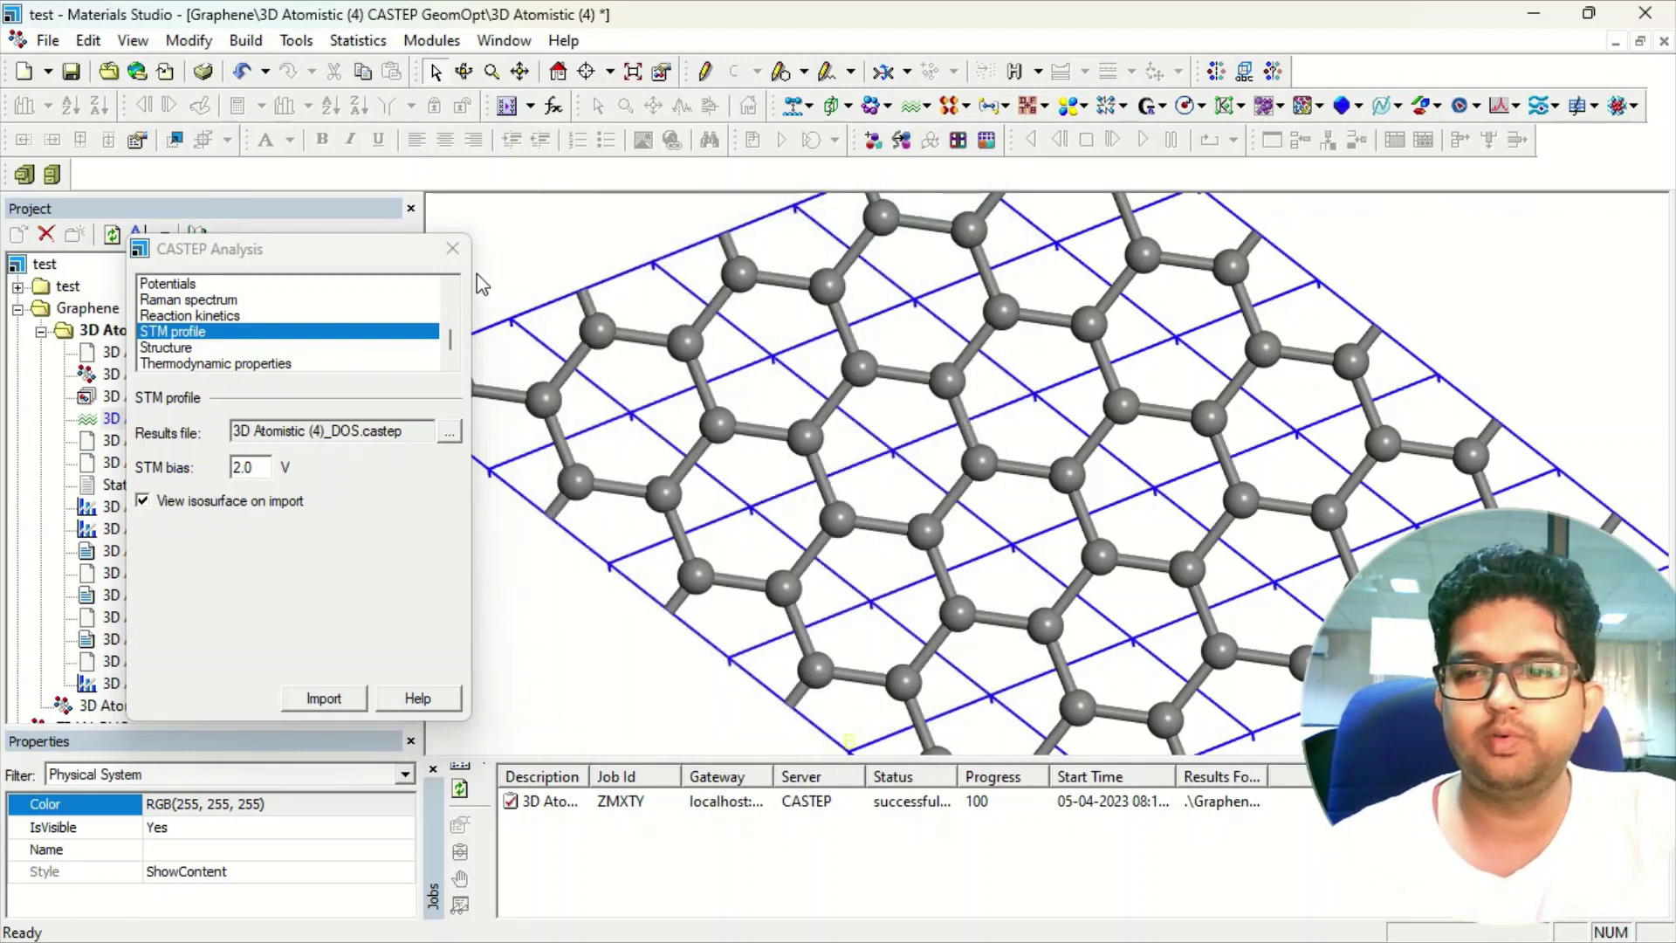